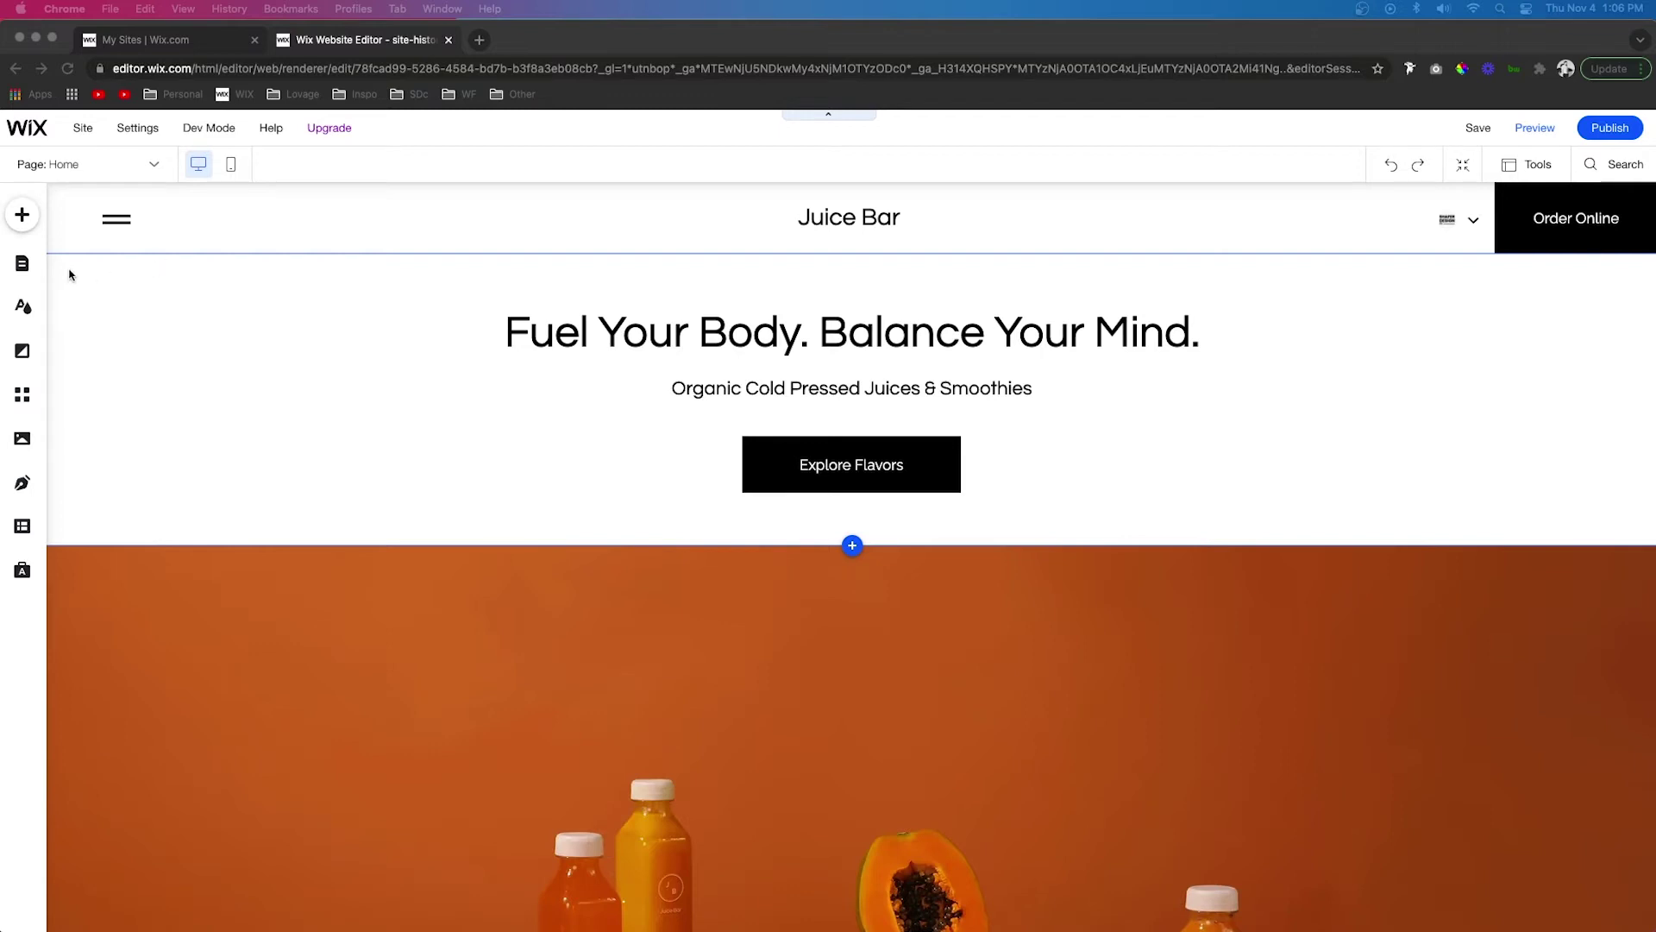
- Show the Juice Bar site's page list, Home through Serving You Safely, beside the home page
left_click(23, 263)
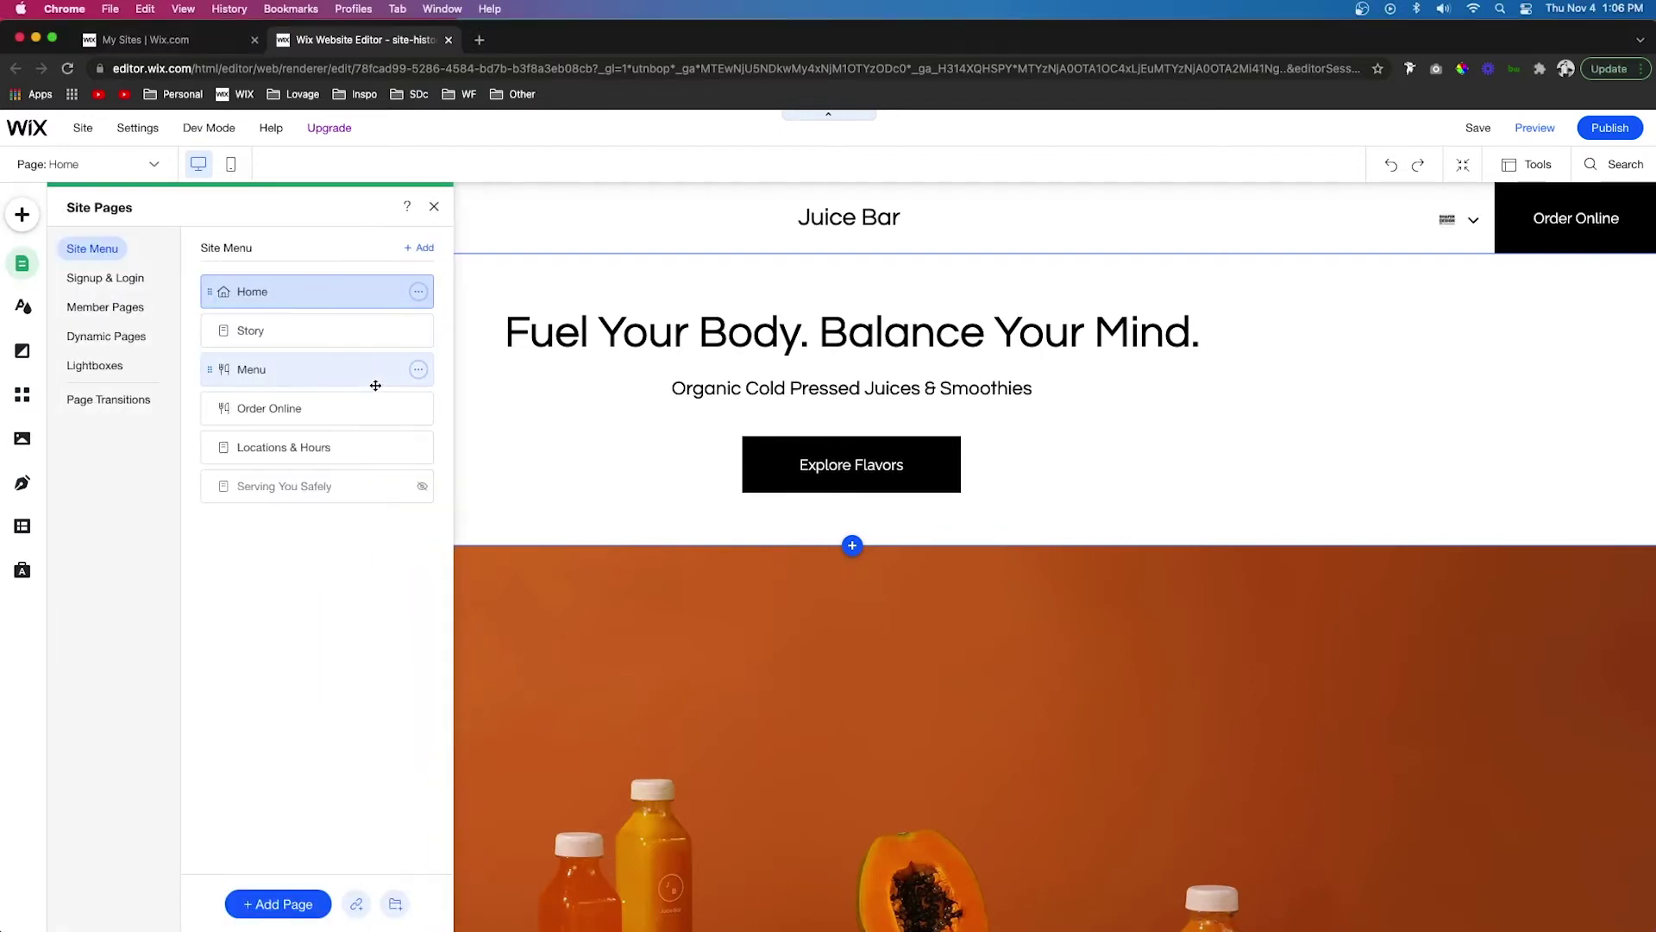
- Delete the Story page from the Juice Bar site
left_click(418, 332)
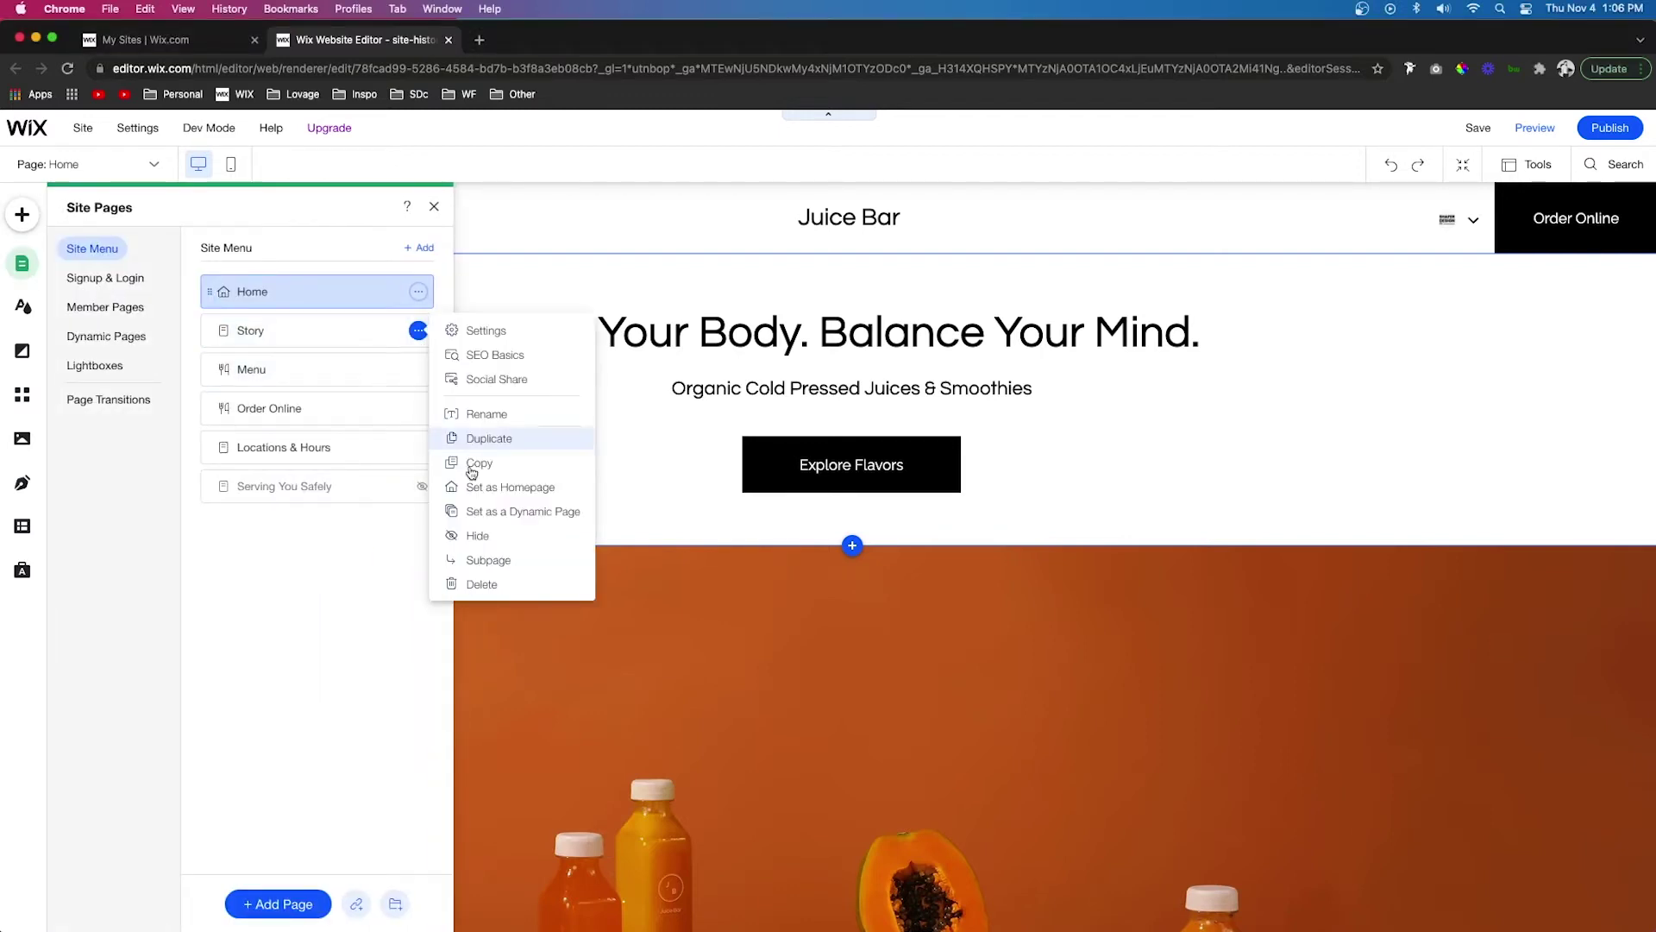
left_click(483, 585)
left_click(1018, 585)
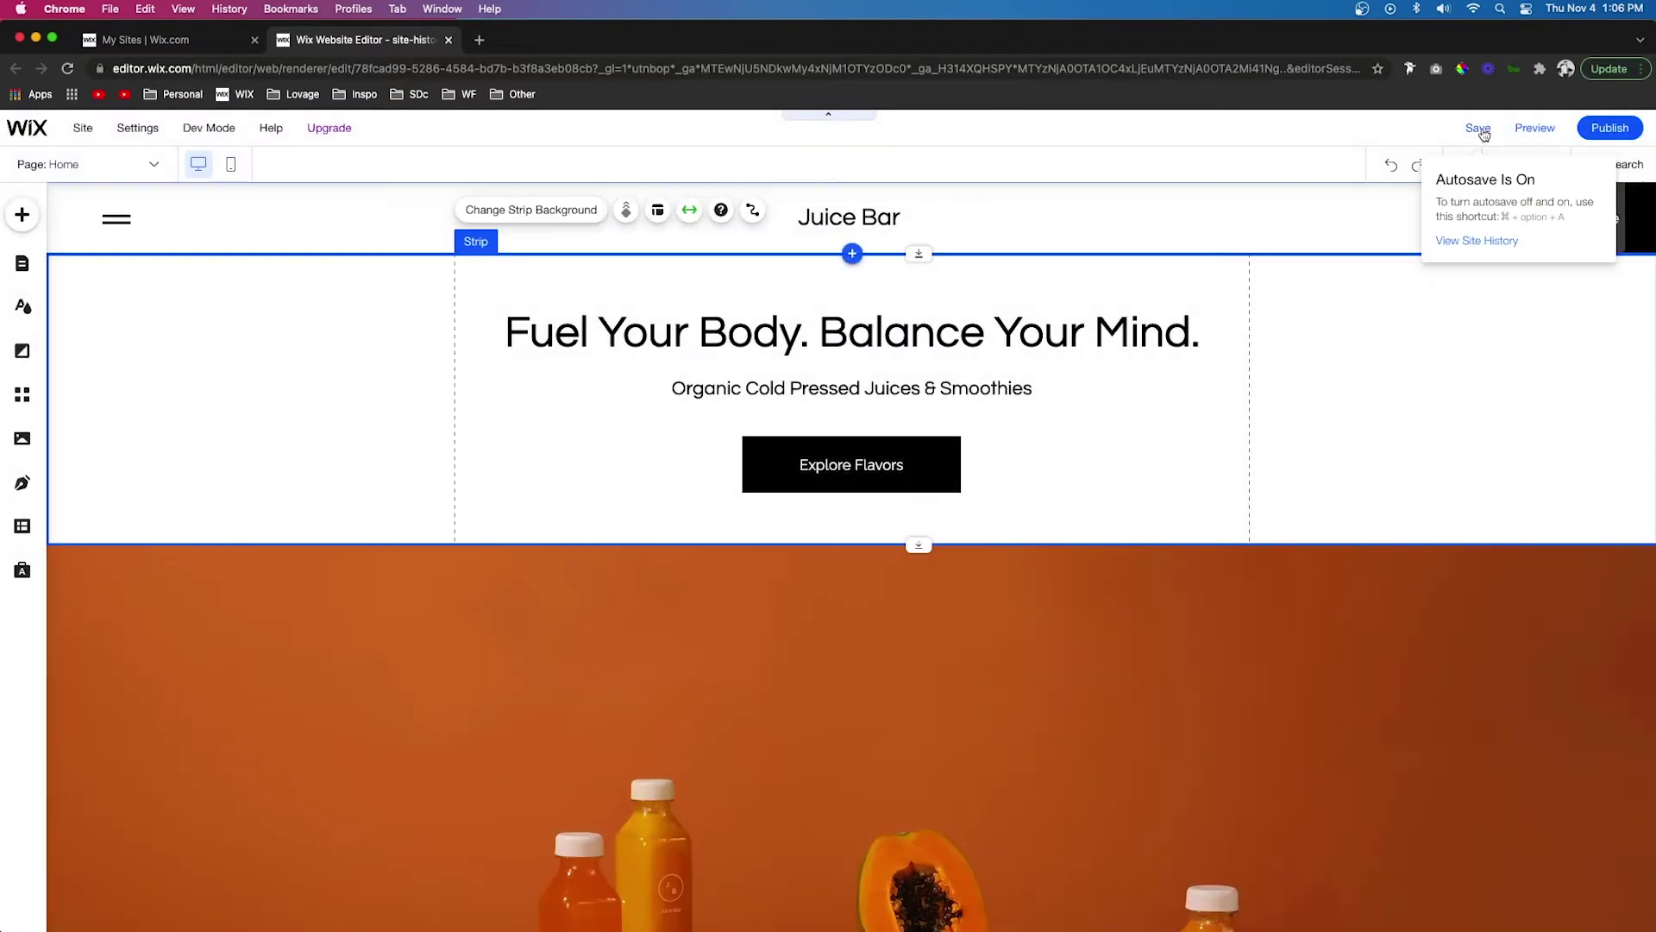
- Save and publish the site, dismissing the published confirmation
left_click(1480, 130)
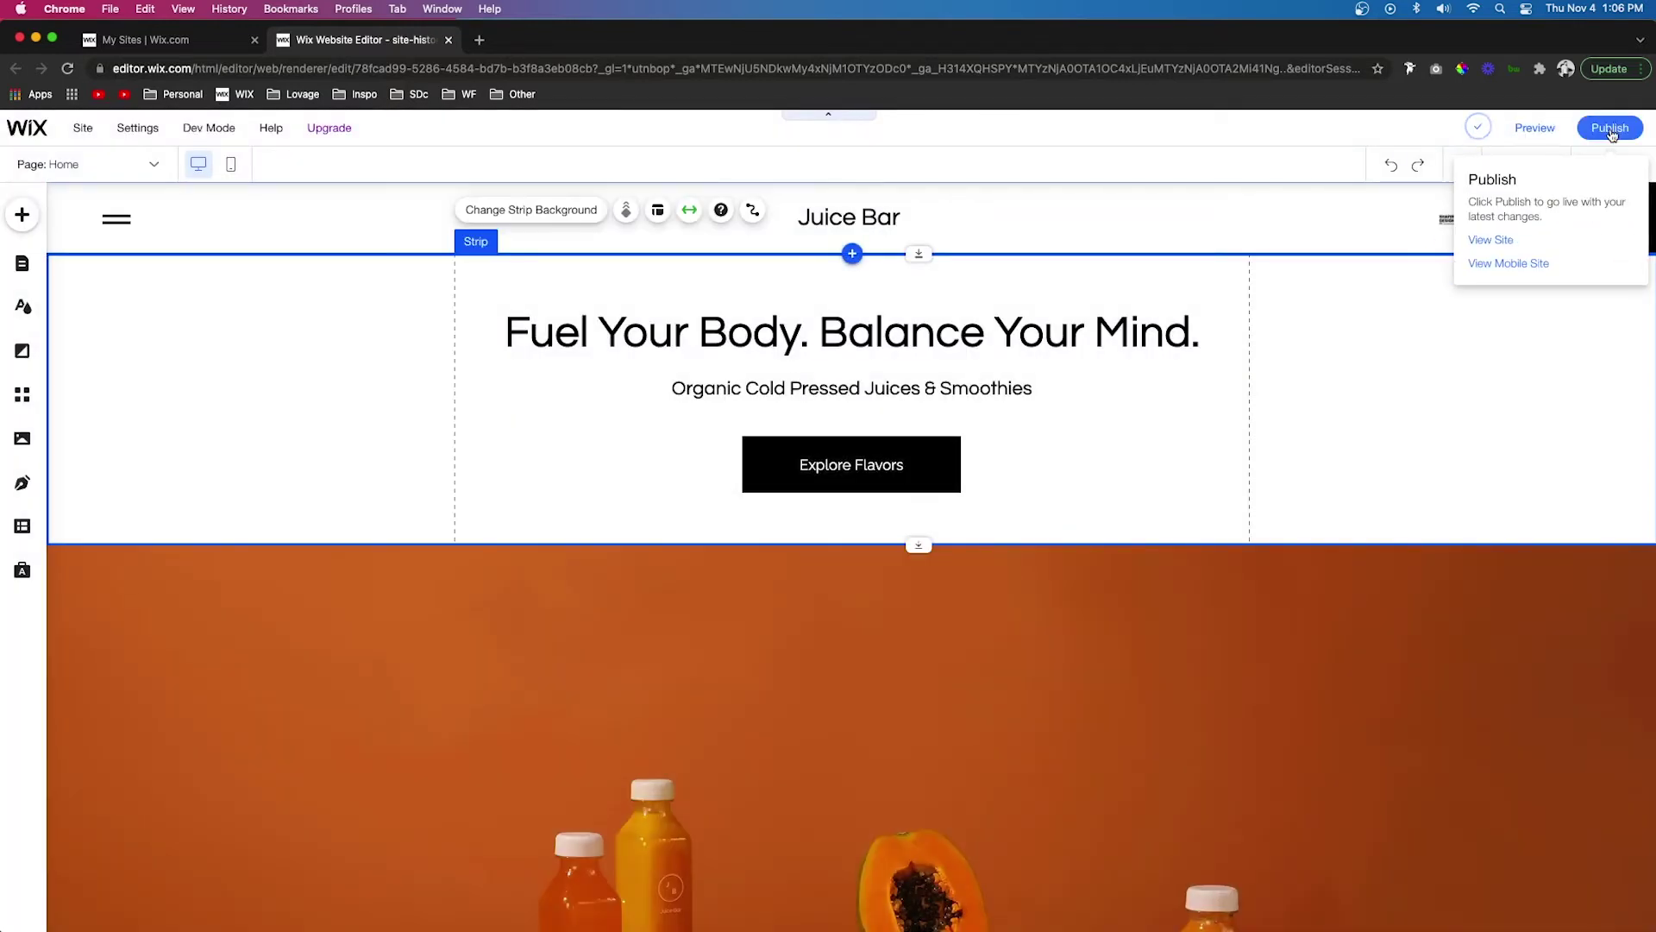
left_click(1609, 130)
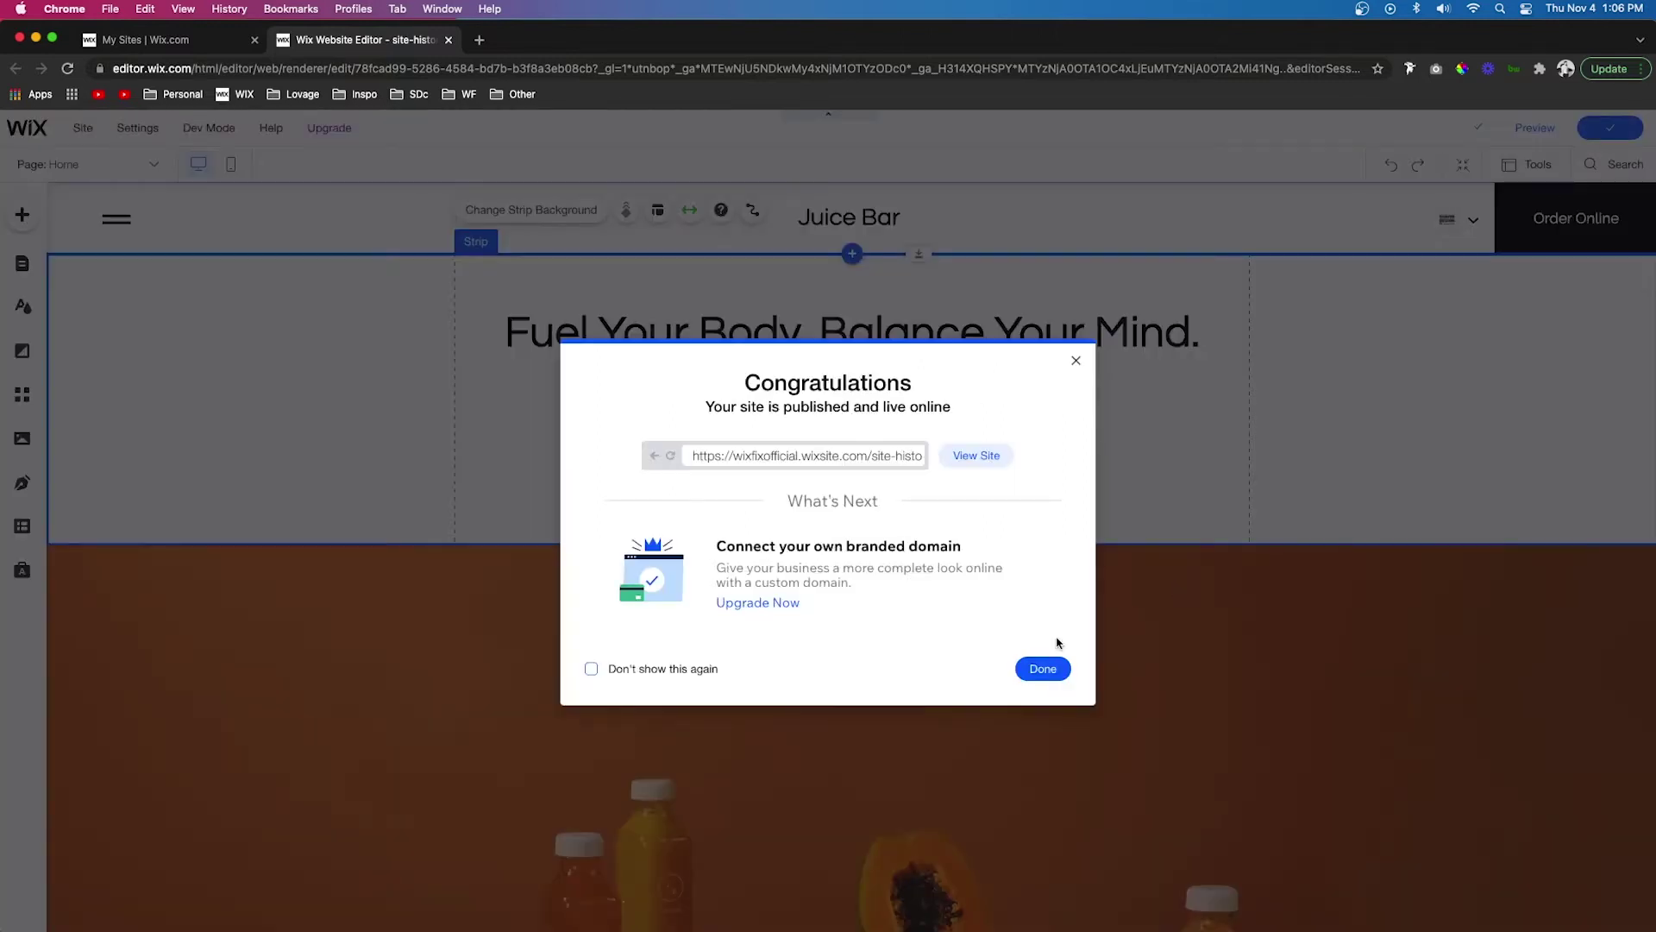
left_click(1046, 673)
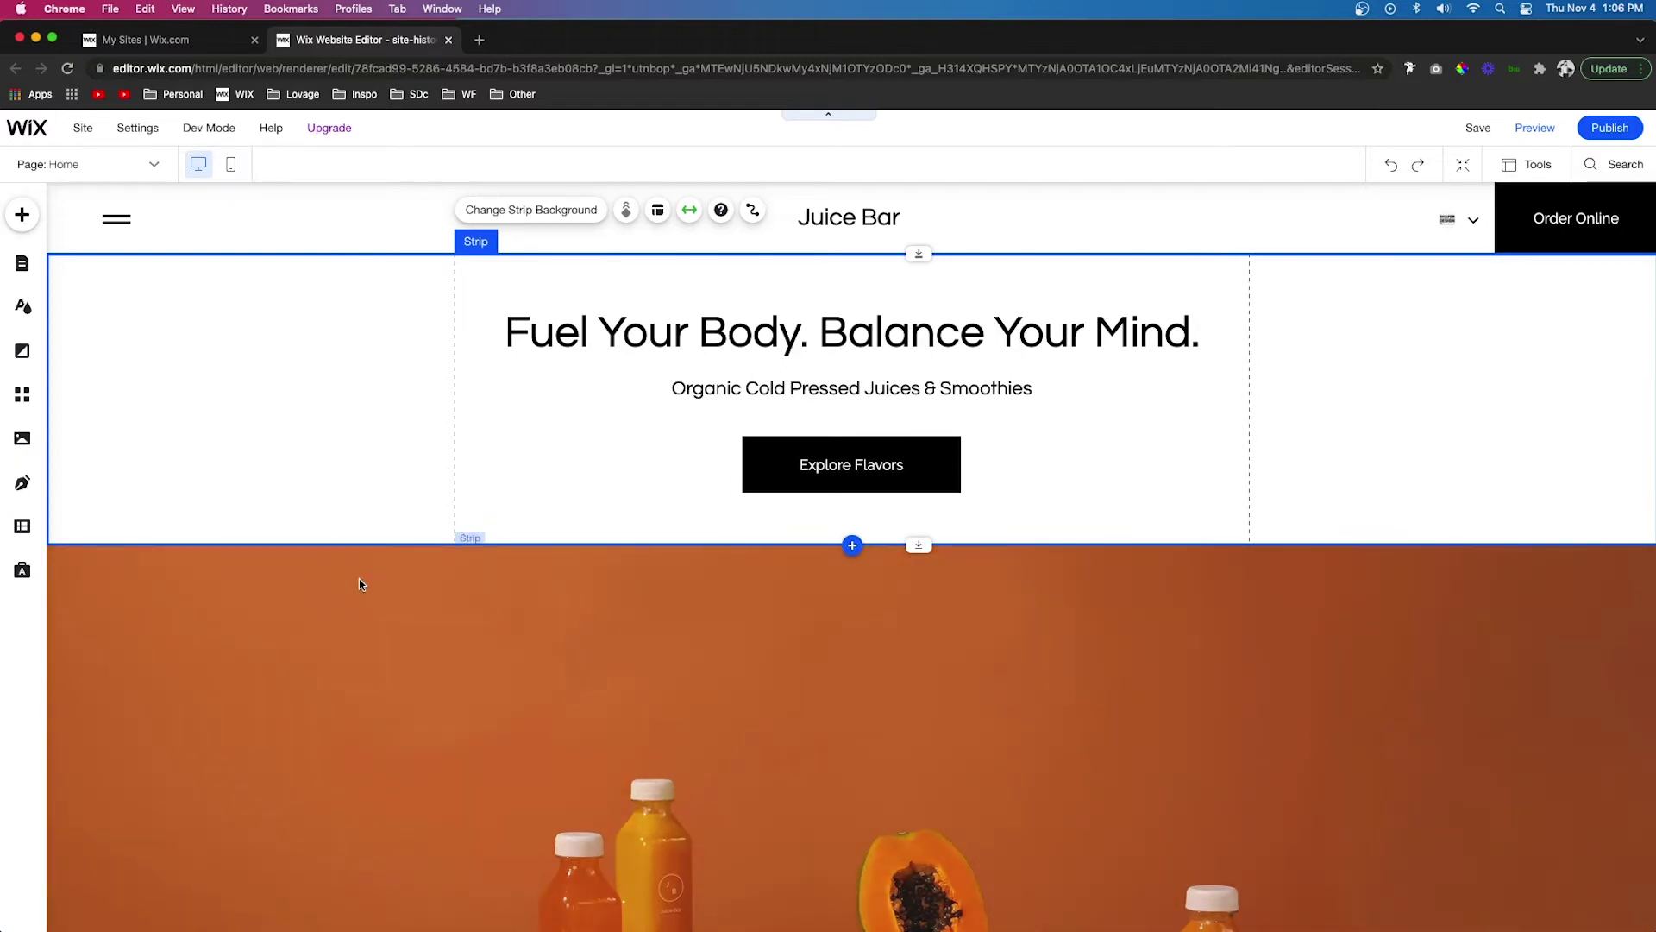
- Go to the full Site History page listing the three Nov 04, 2021 revisions
left_click(358, 584)
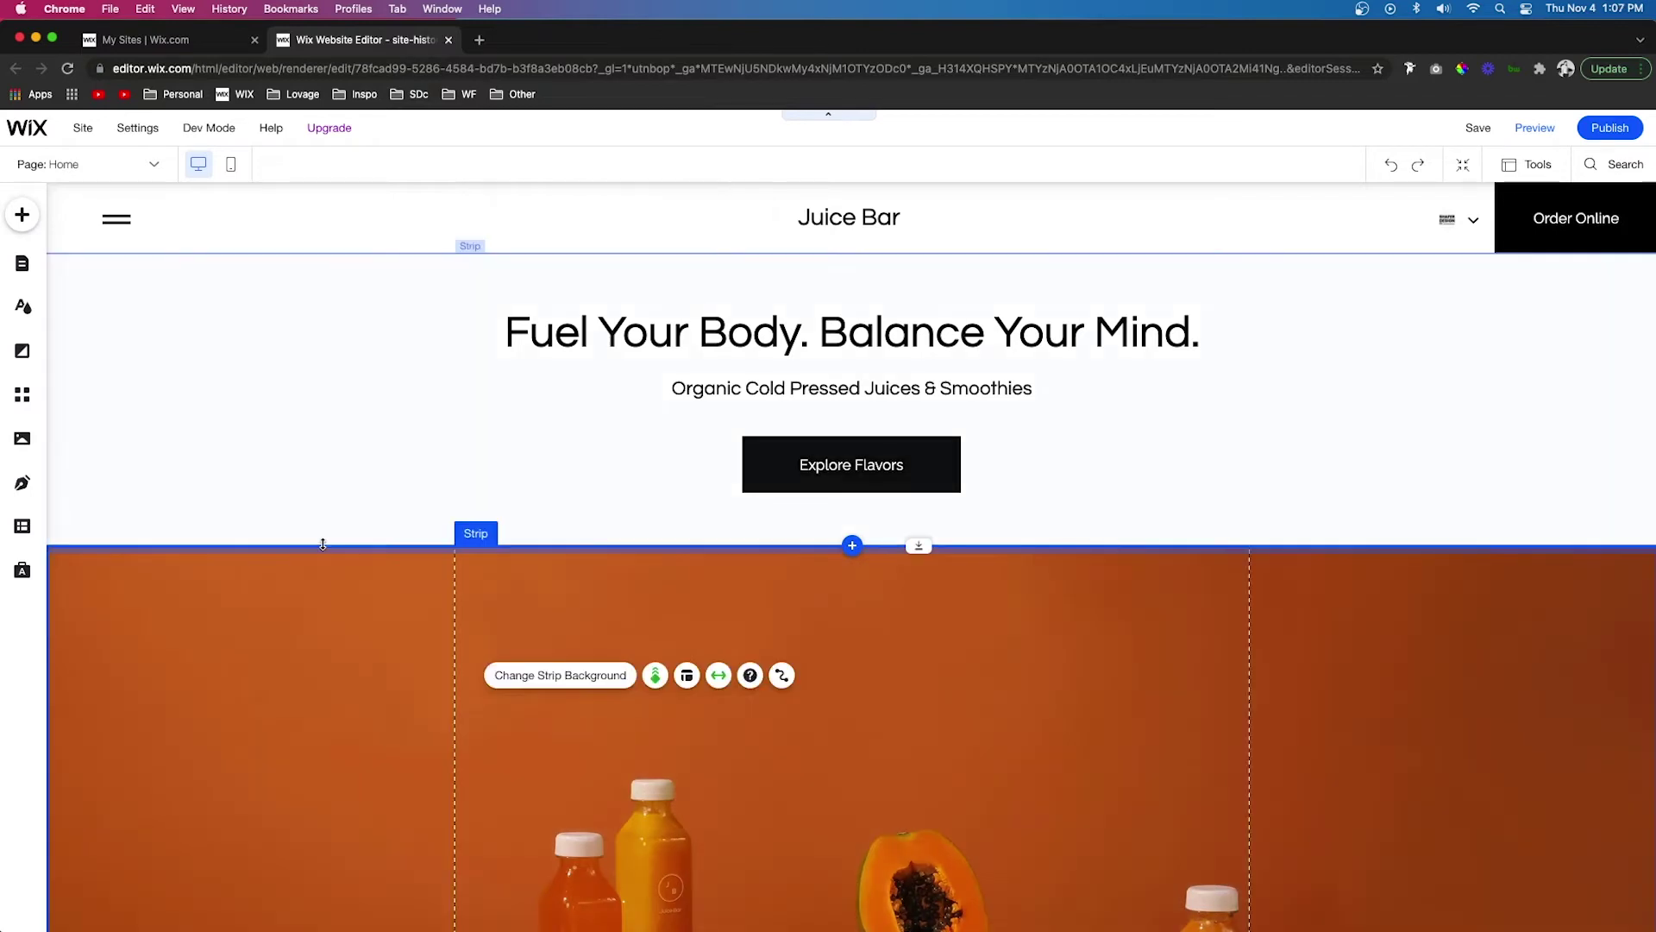
mouse_move(82, 123)
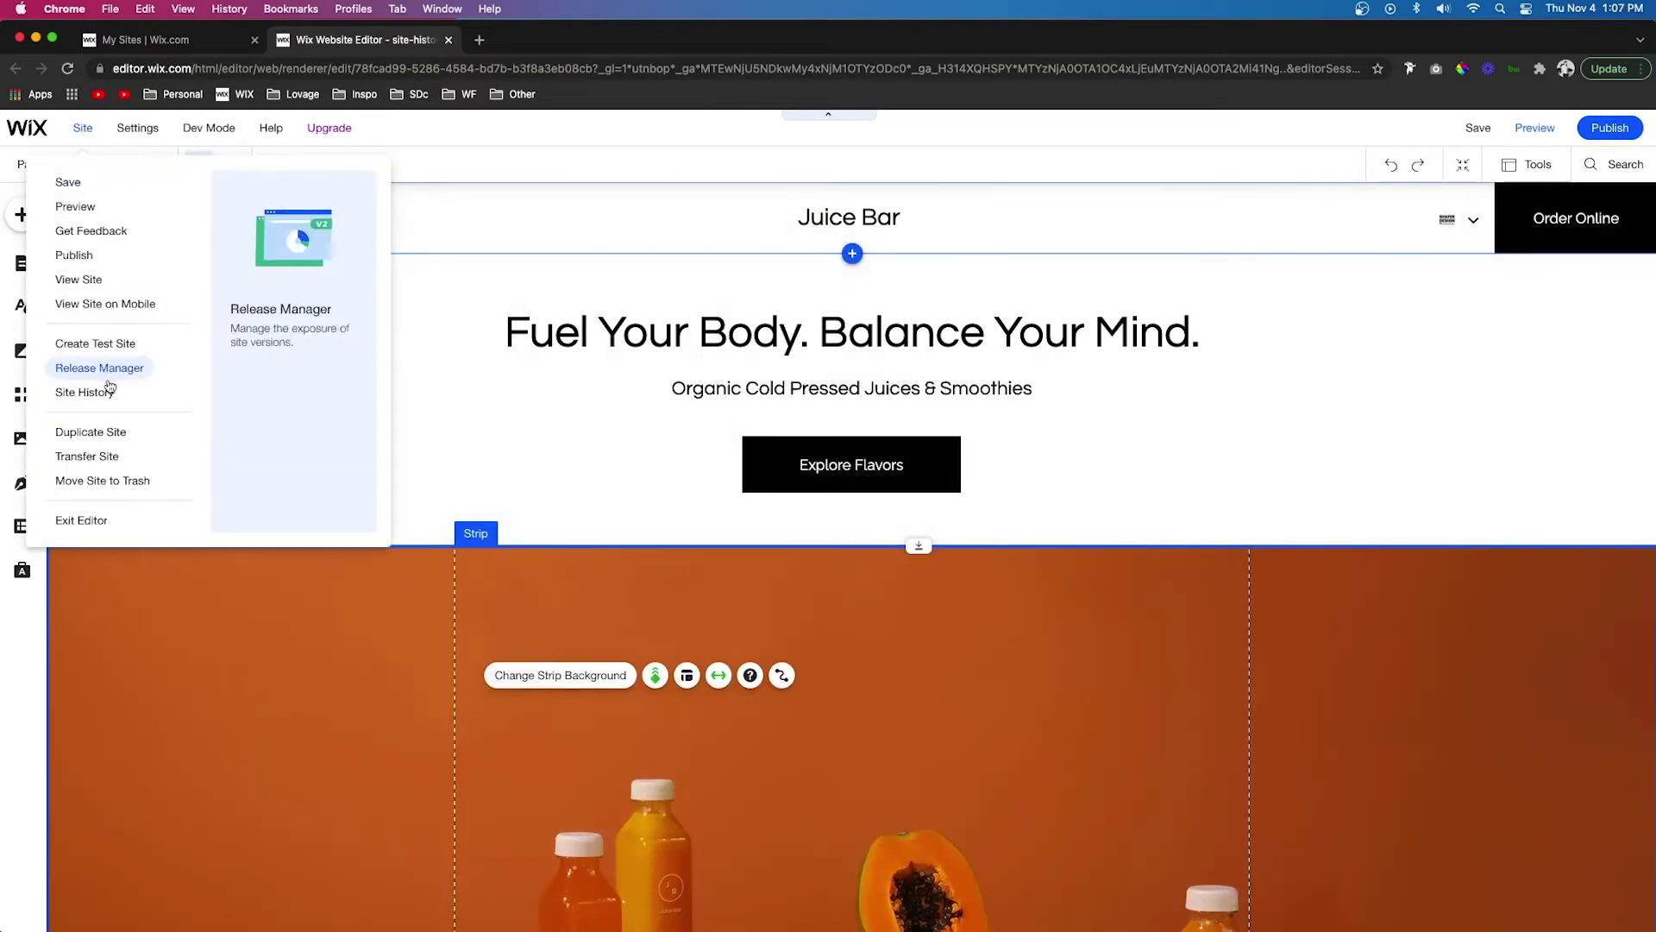
left_click(158, 393)
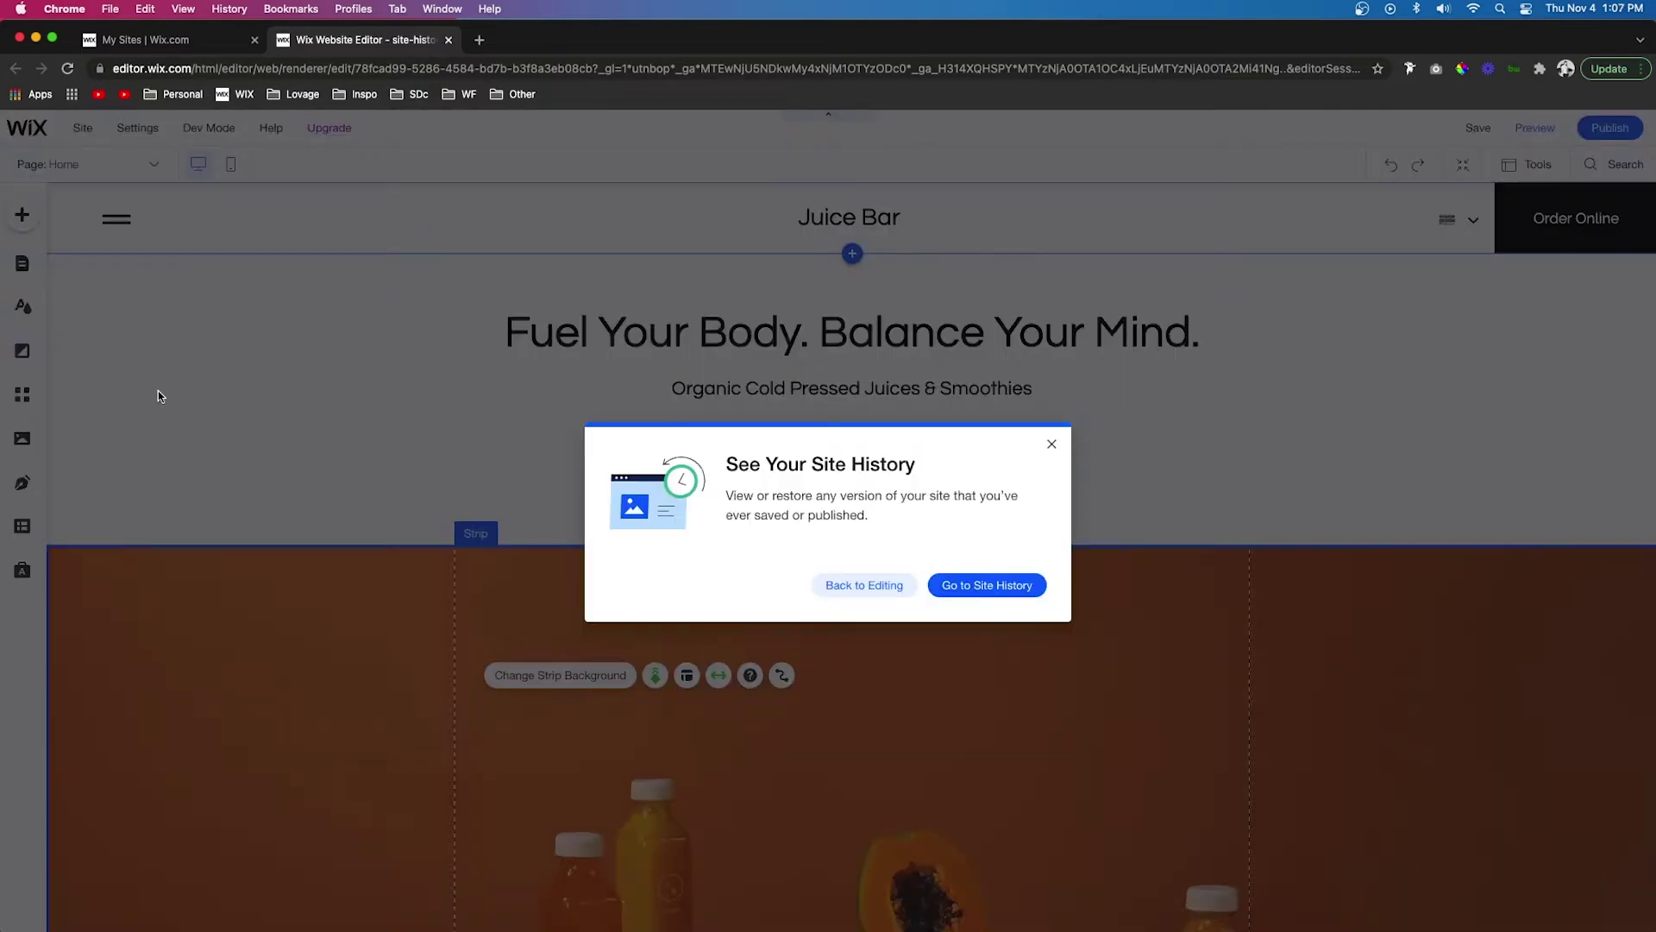
left_click(990, 588)
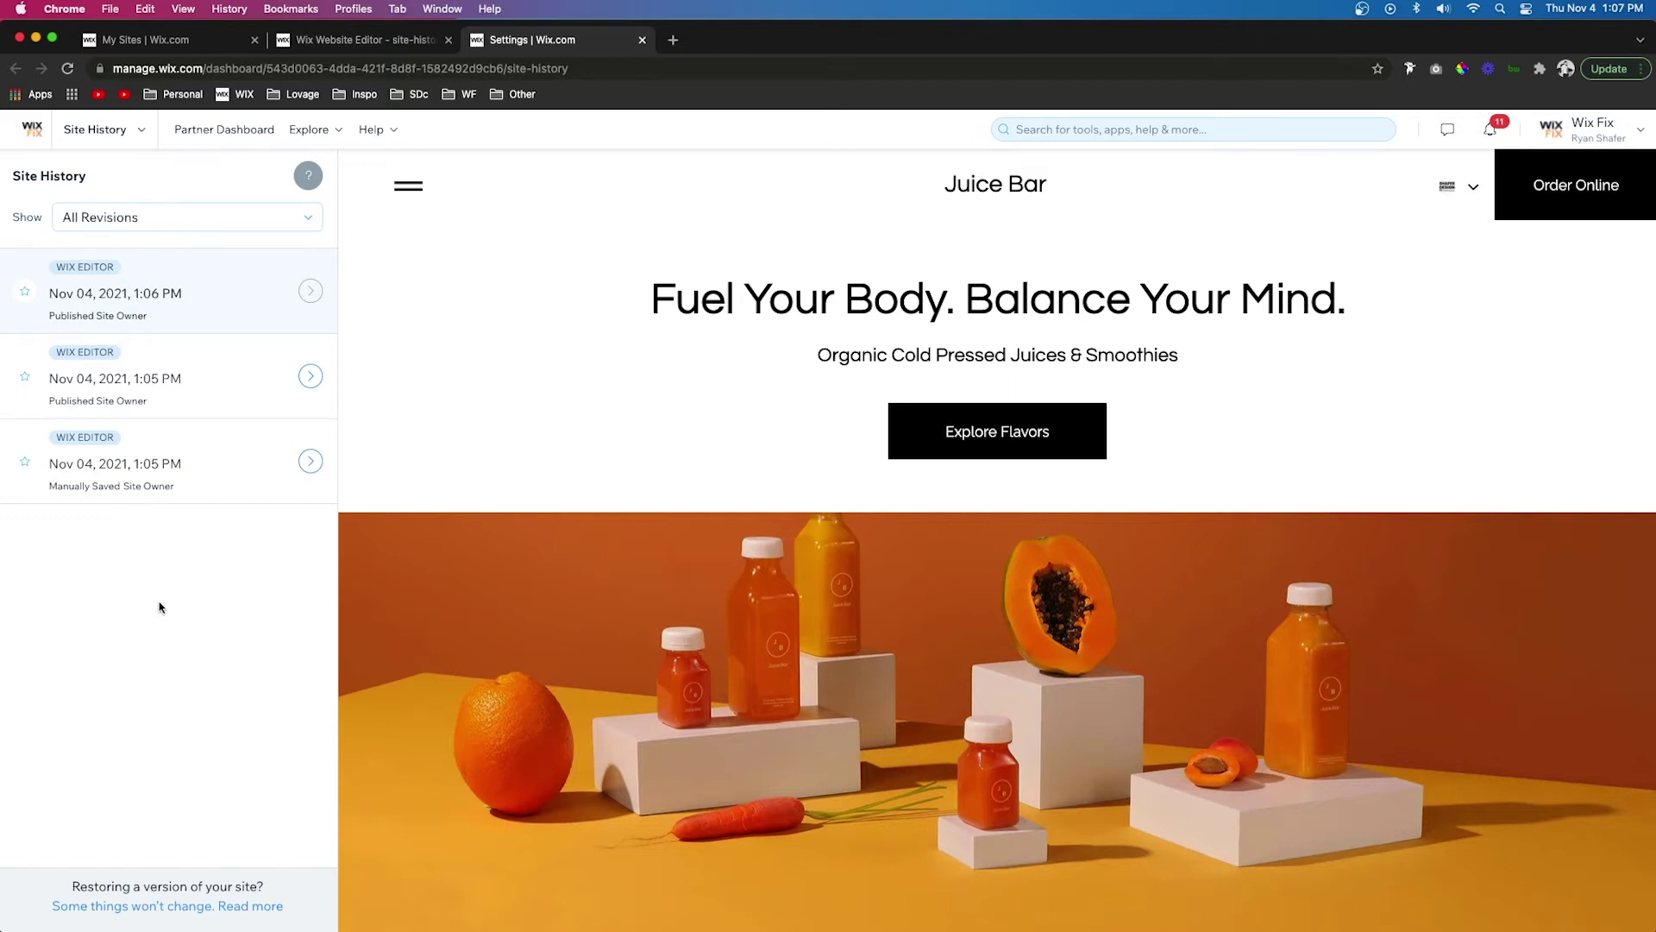
- Preview the 1:05 PM published version's Story page, then restore that version
left_click(311, 376)
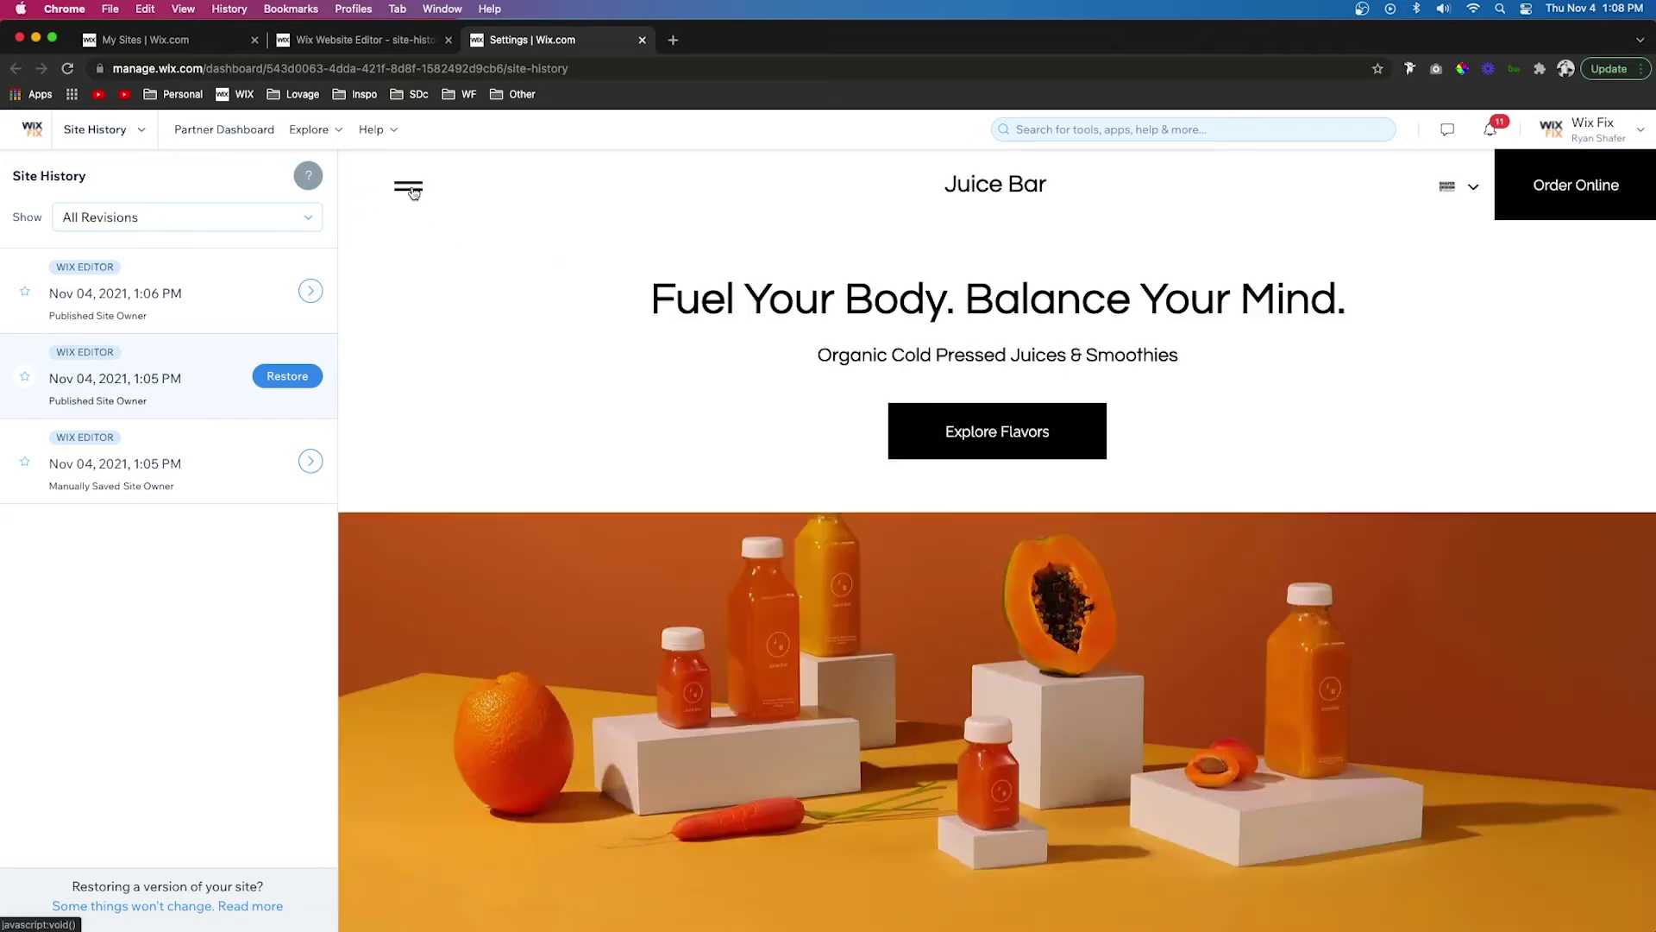
left_click(409, 189)
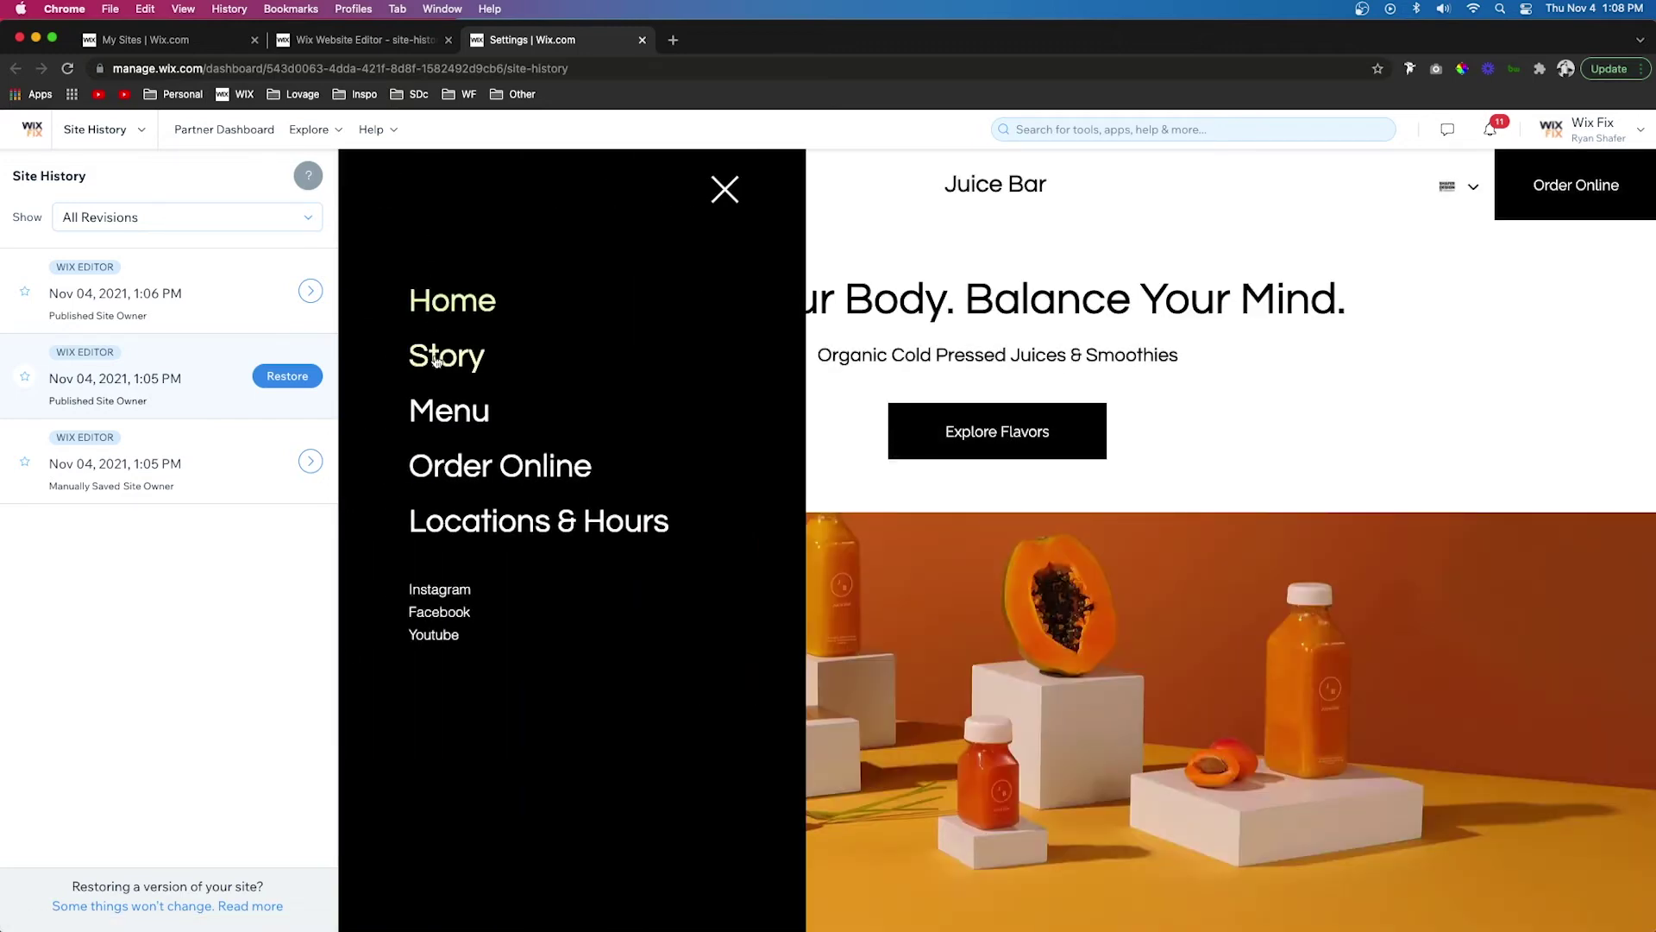
left_click(437, 362)
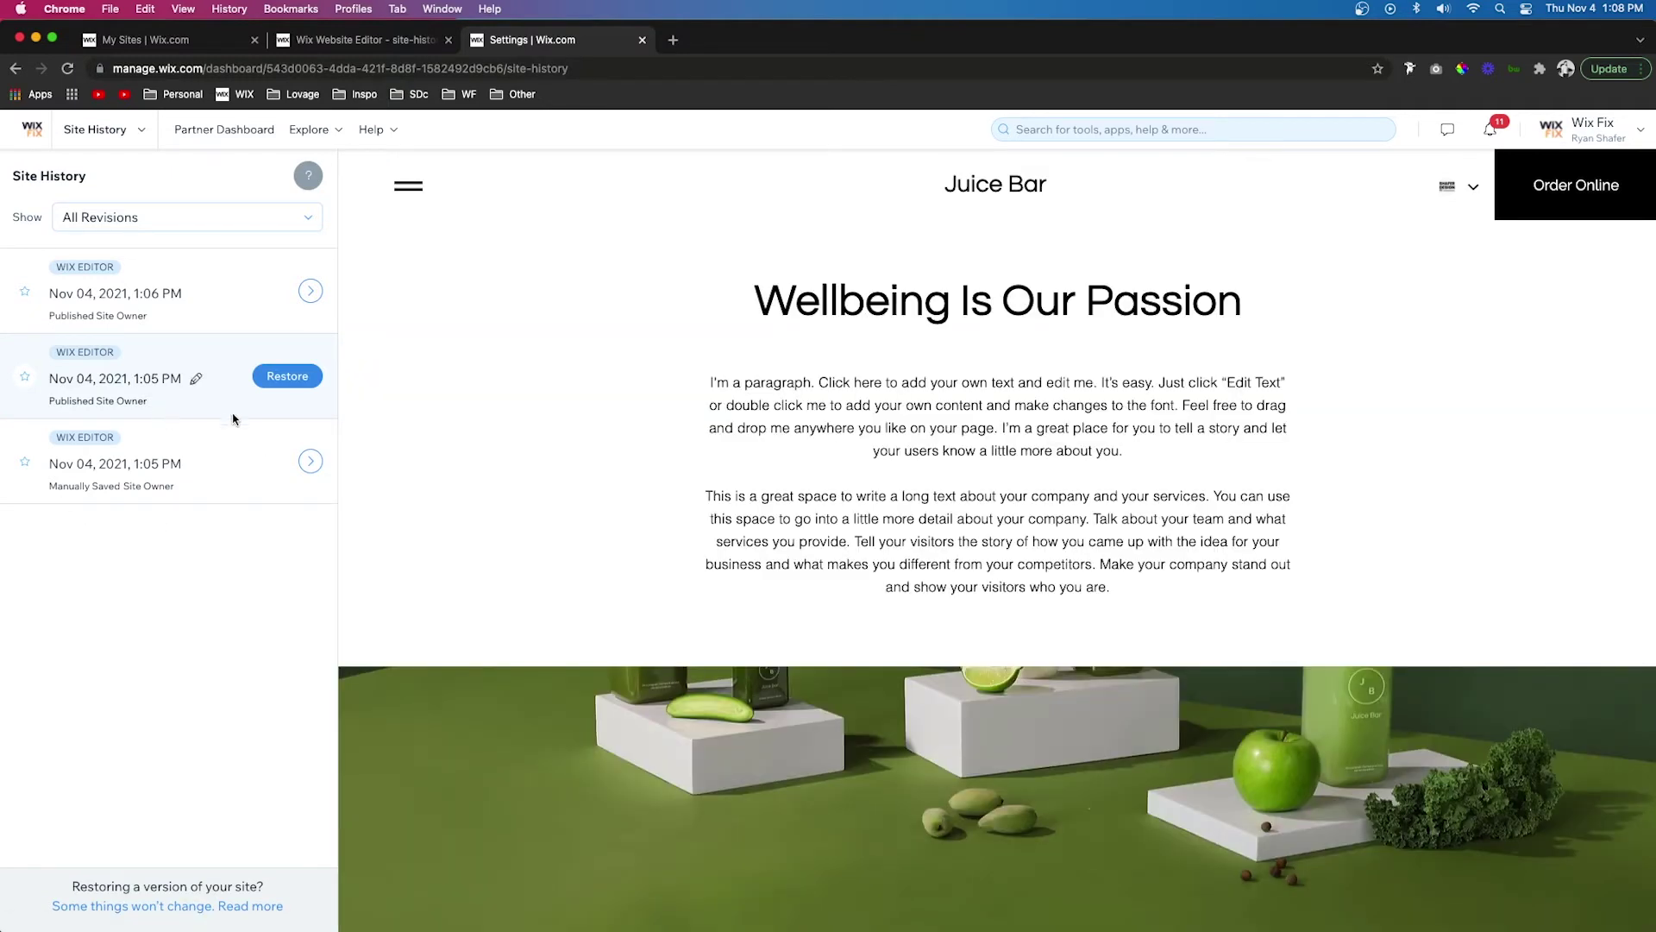
left_click(281, 376)
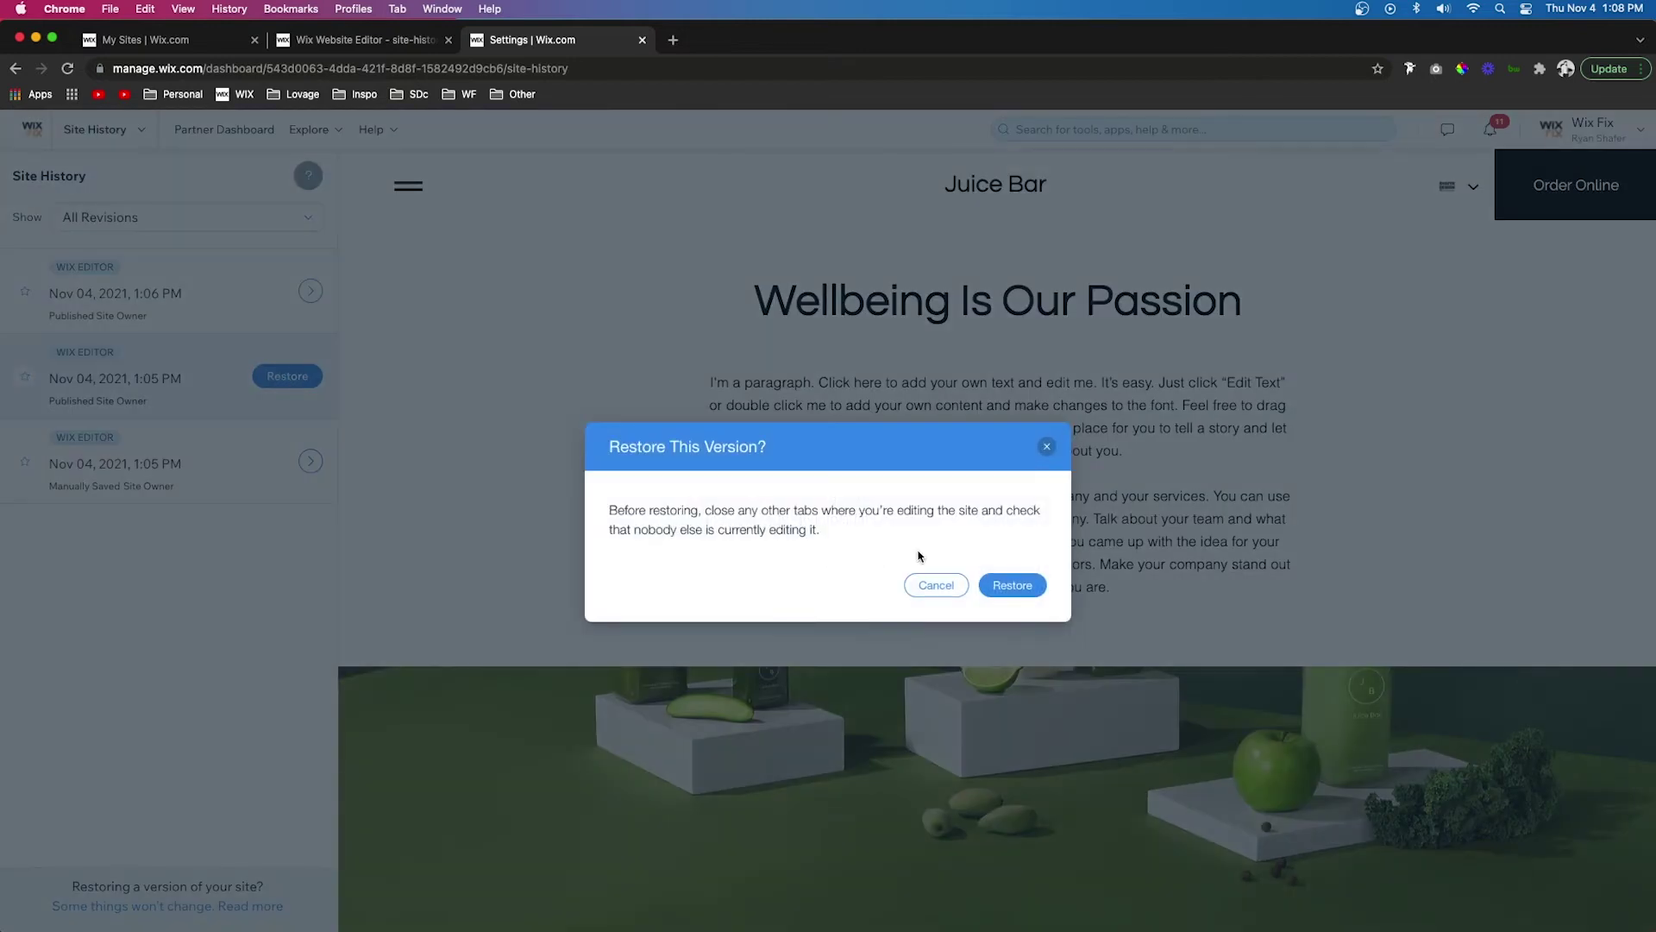
left_click(1008, 585)
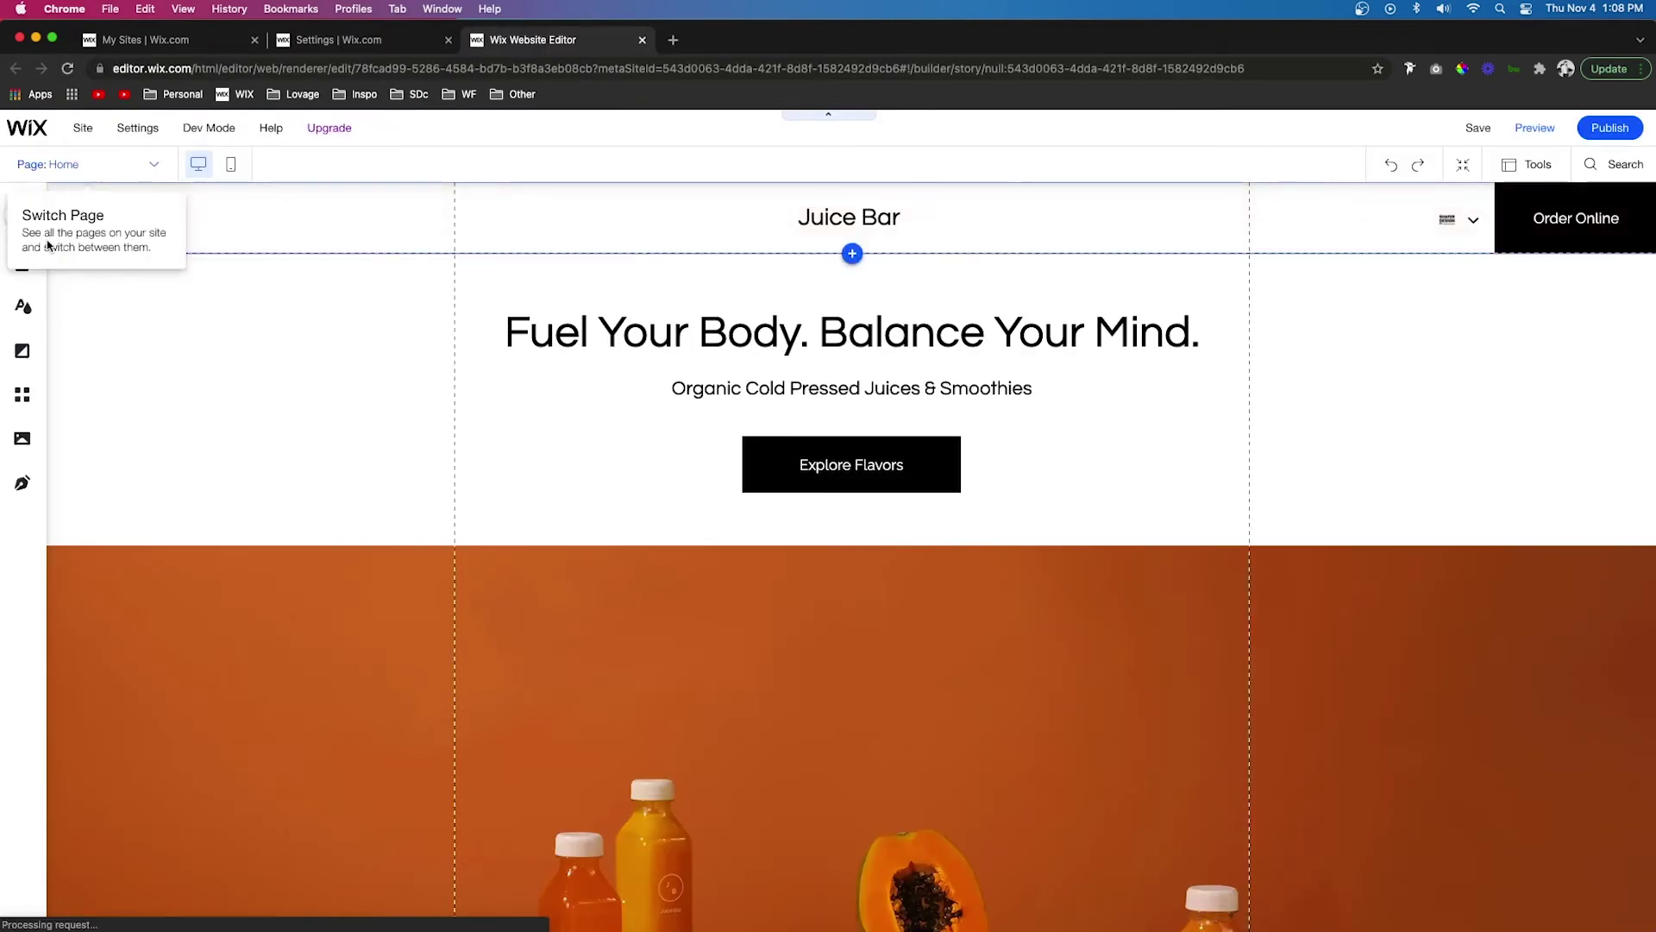
- Delete the Story page again, then switch to the Locations & Hours page
left_click(22, 266)
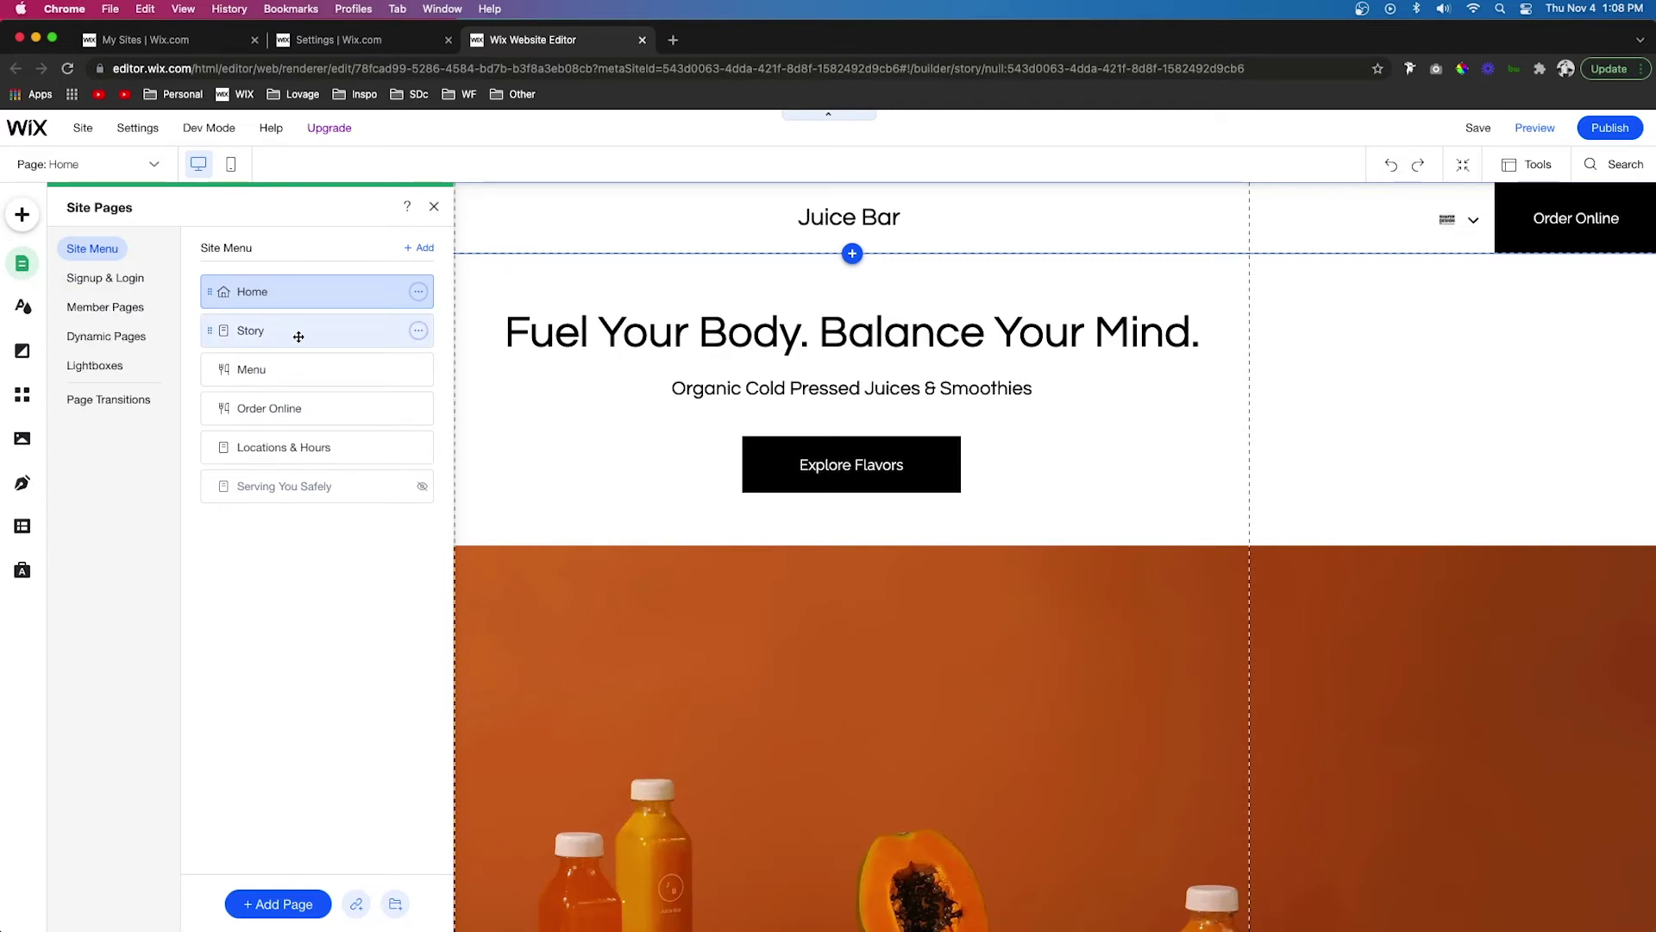
left_click(418, 330)
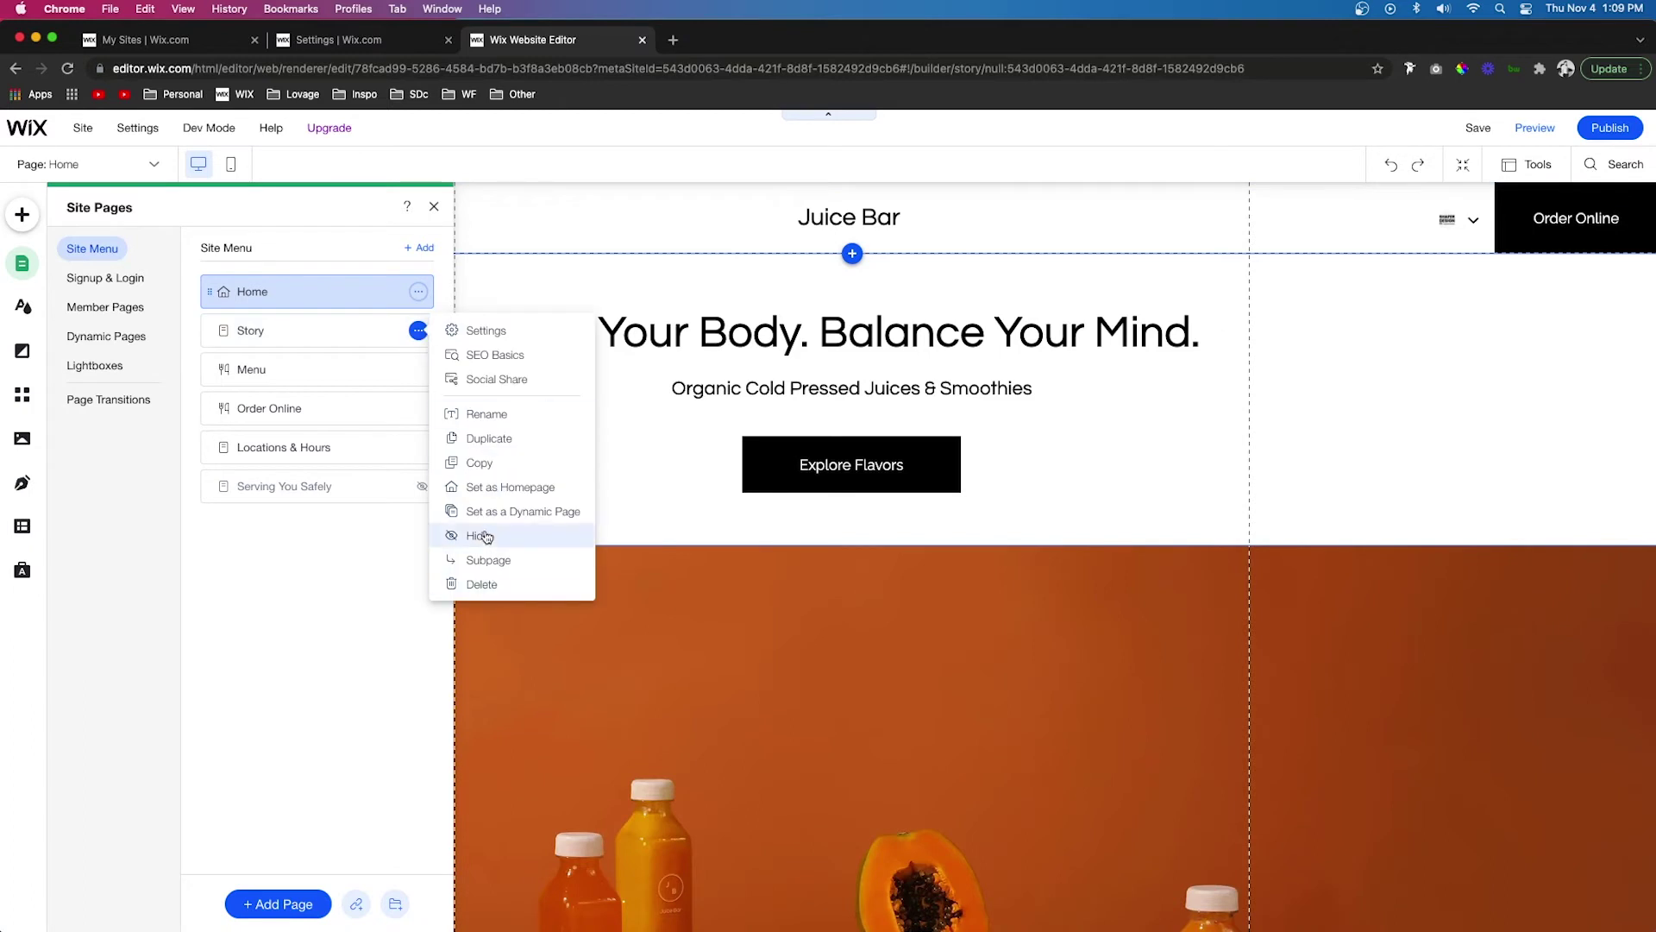
left_click(479, 584)
left_click(1013, 592)
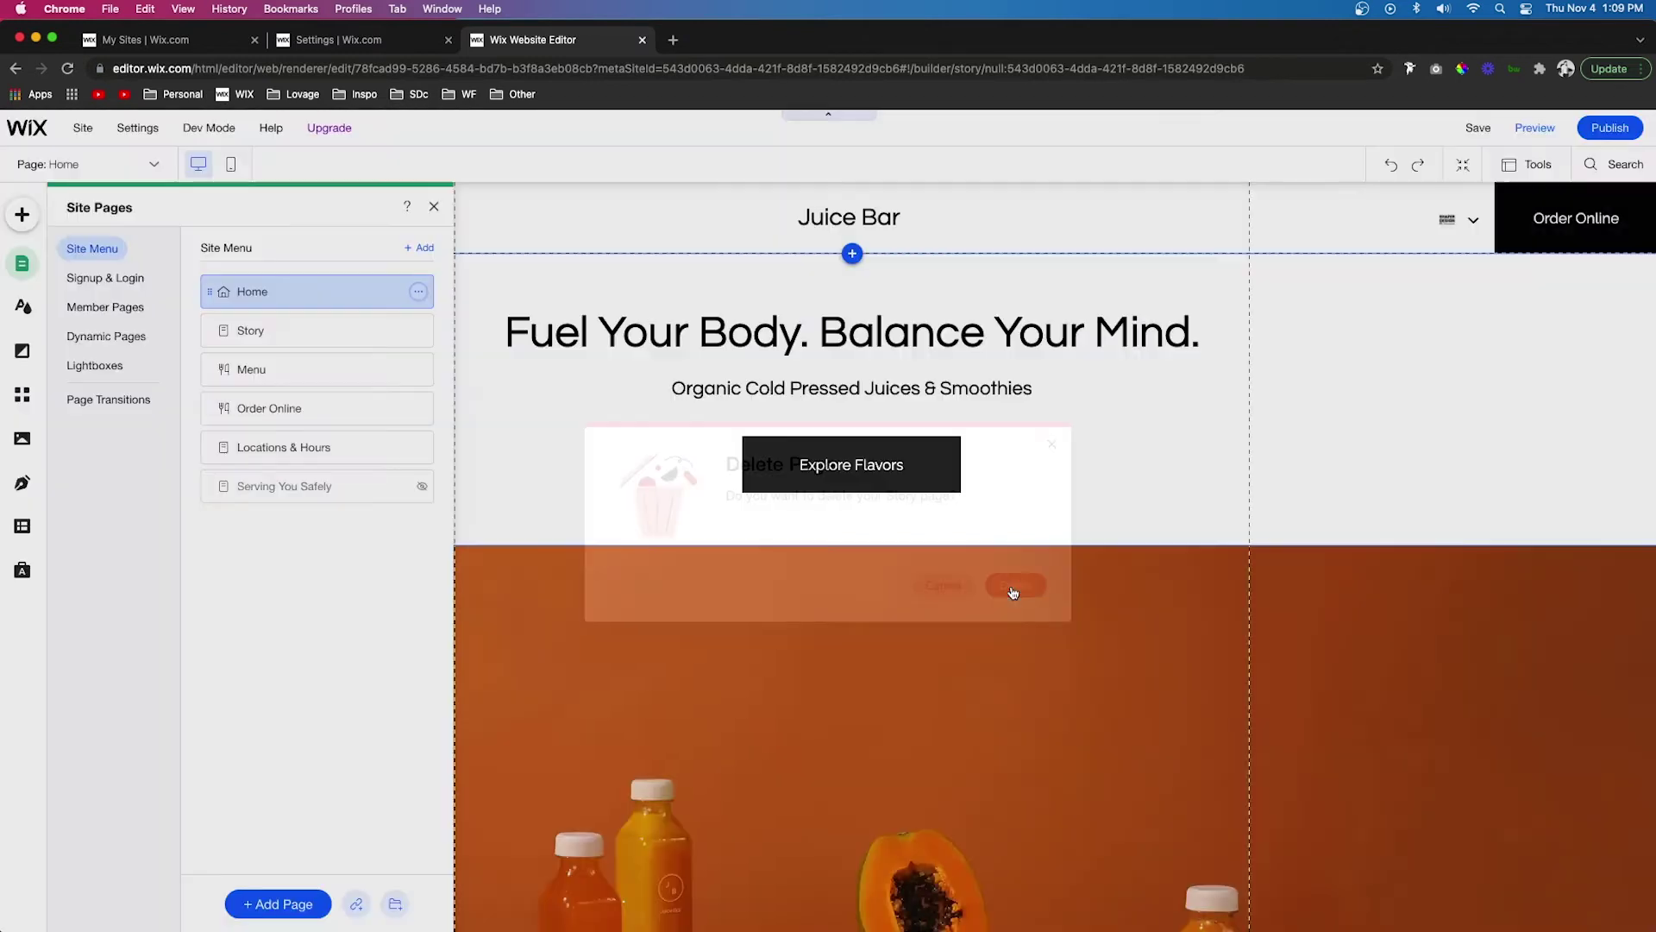
left_click(350, 416)
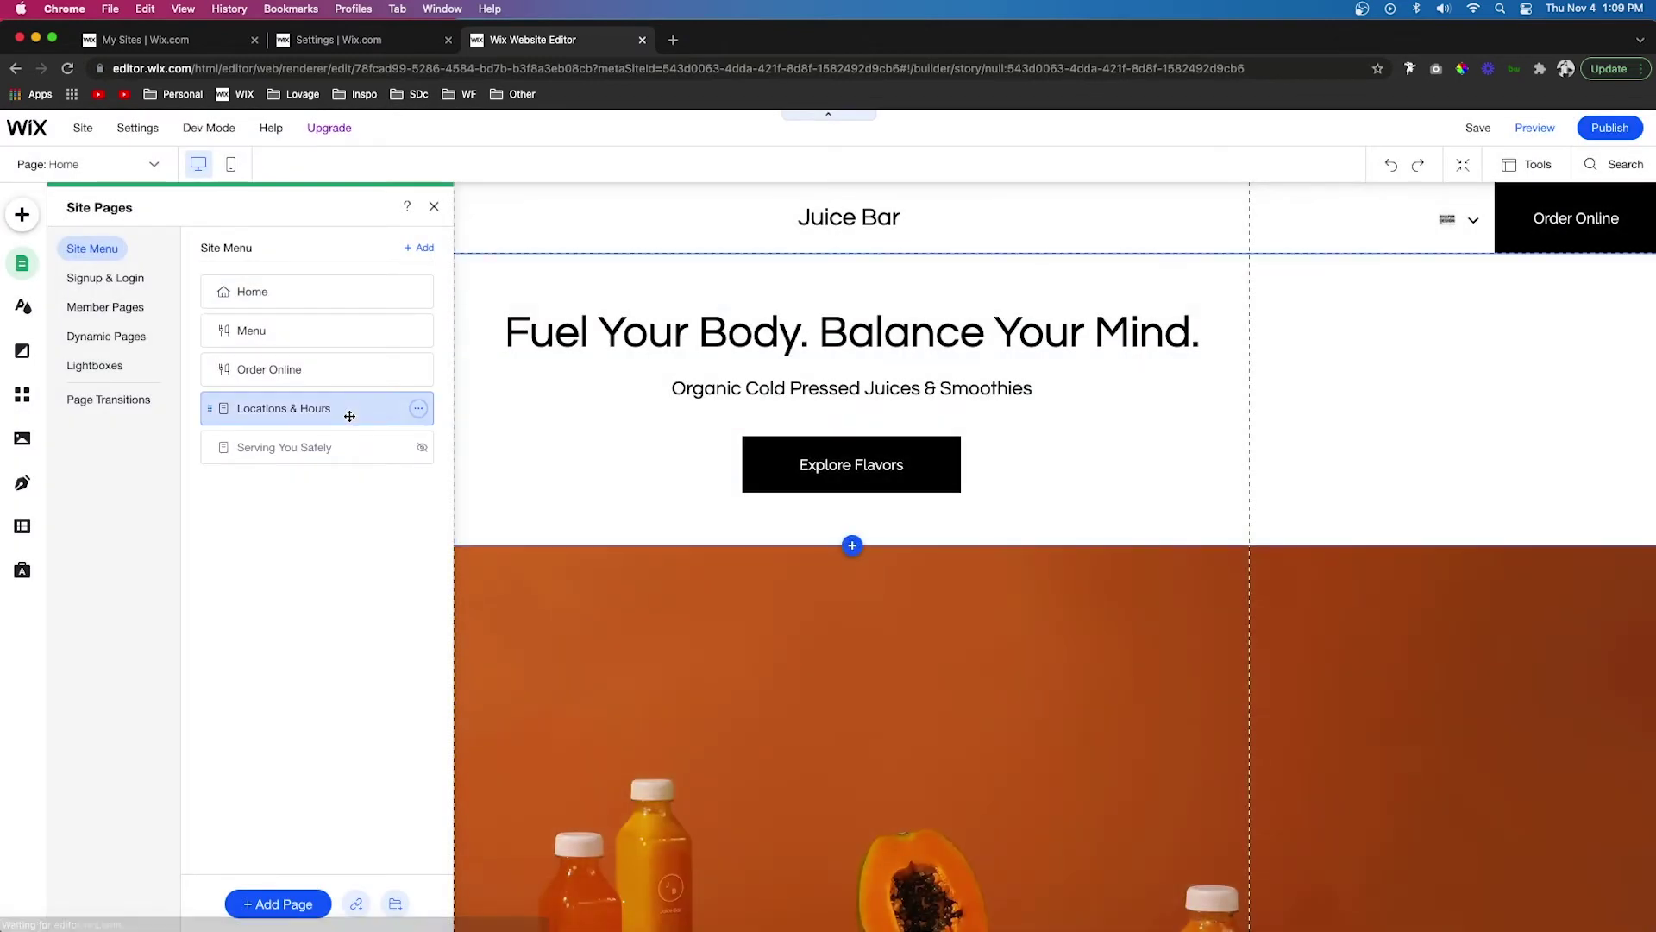
- Colour the middle and right column addresses dark green (#5E7D1F)
double_click(785, 501)
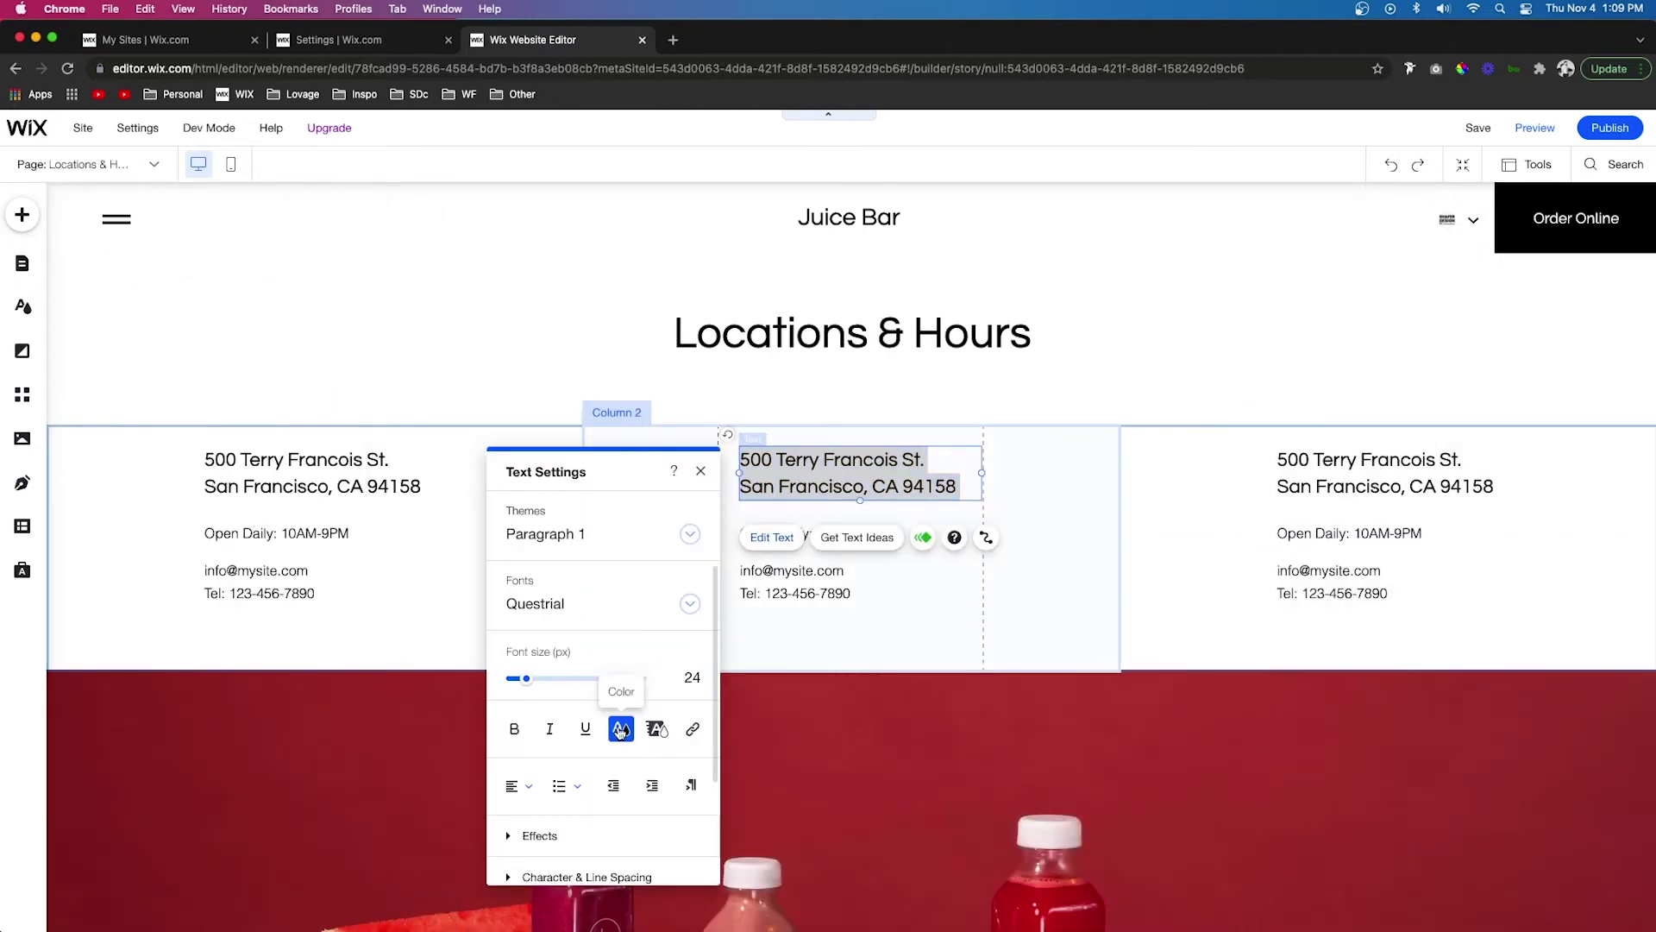
left_click(619, 731)
left_click(532, 613)
left_click(557, 614)
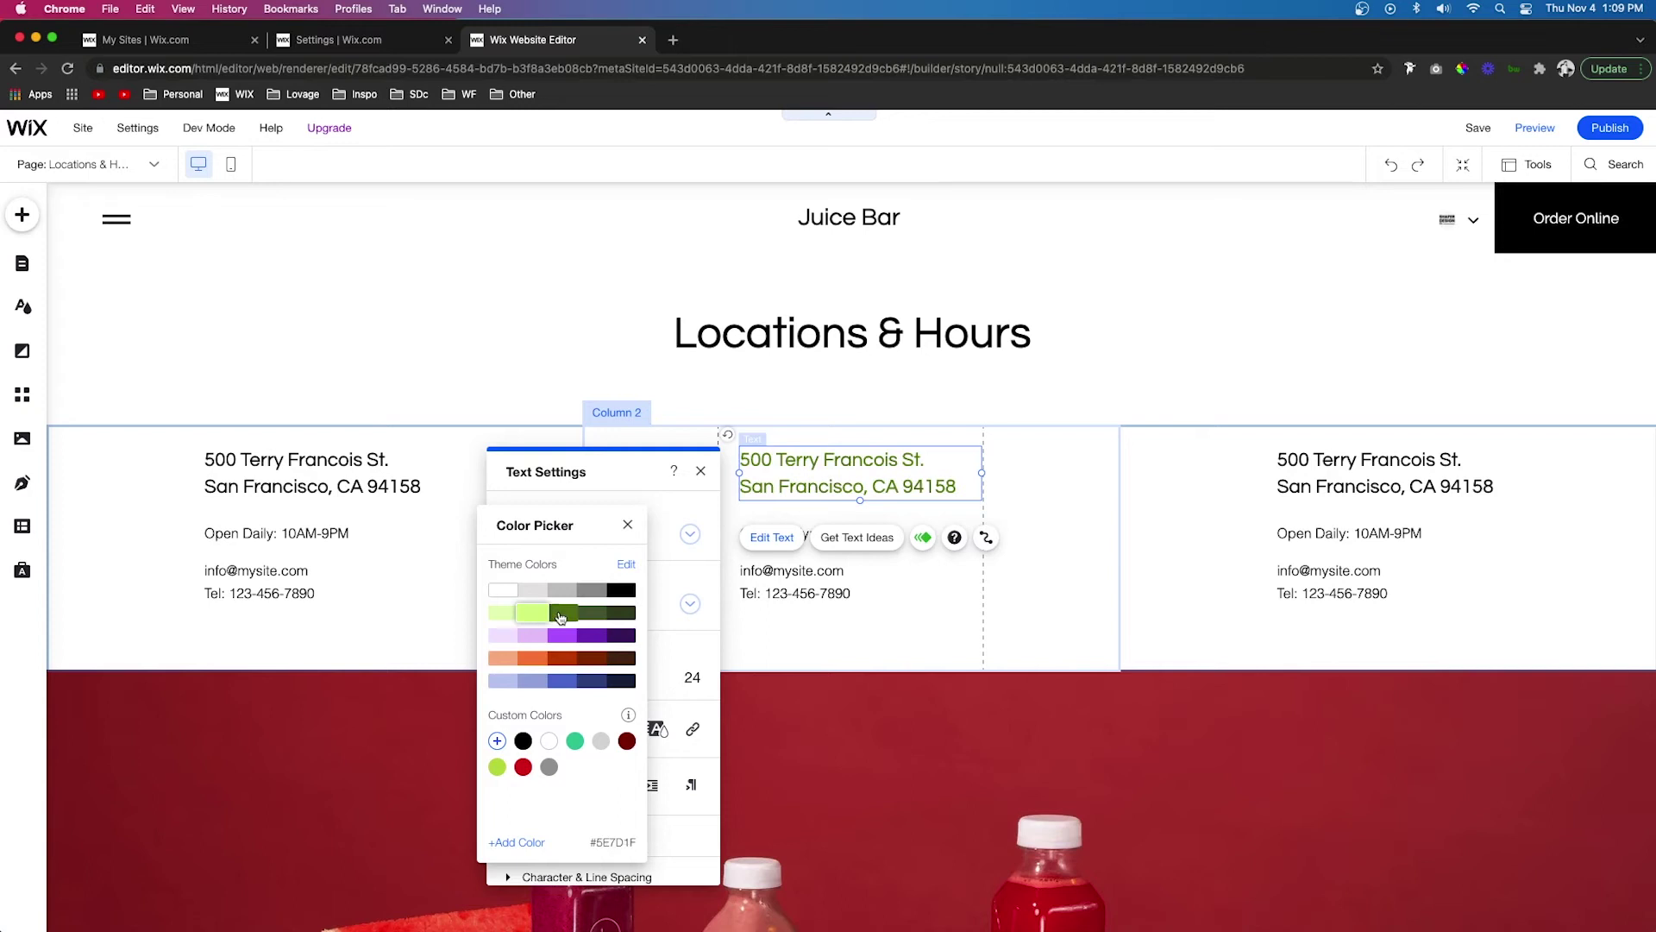
left_click(1337, 475)
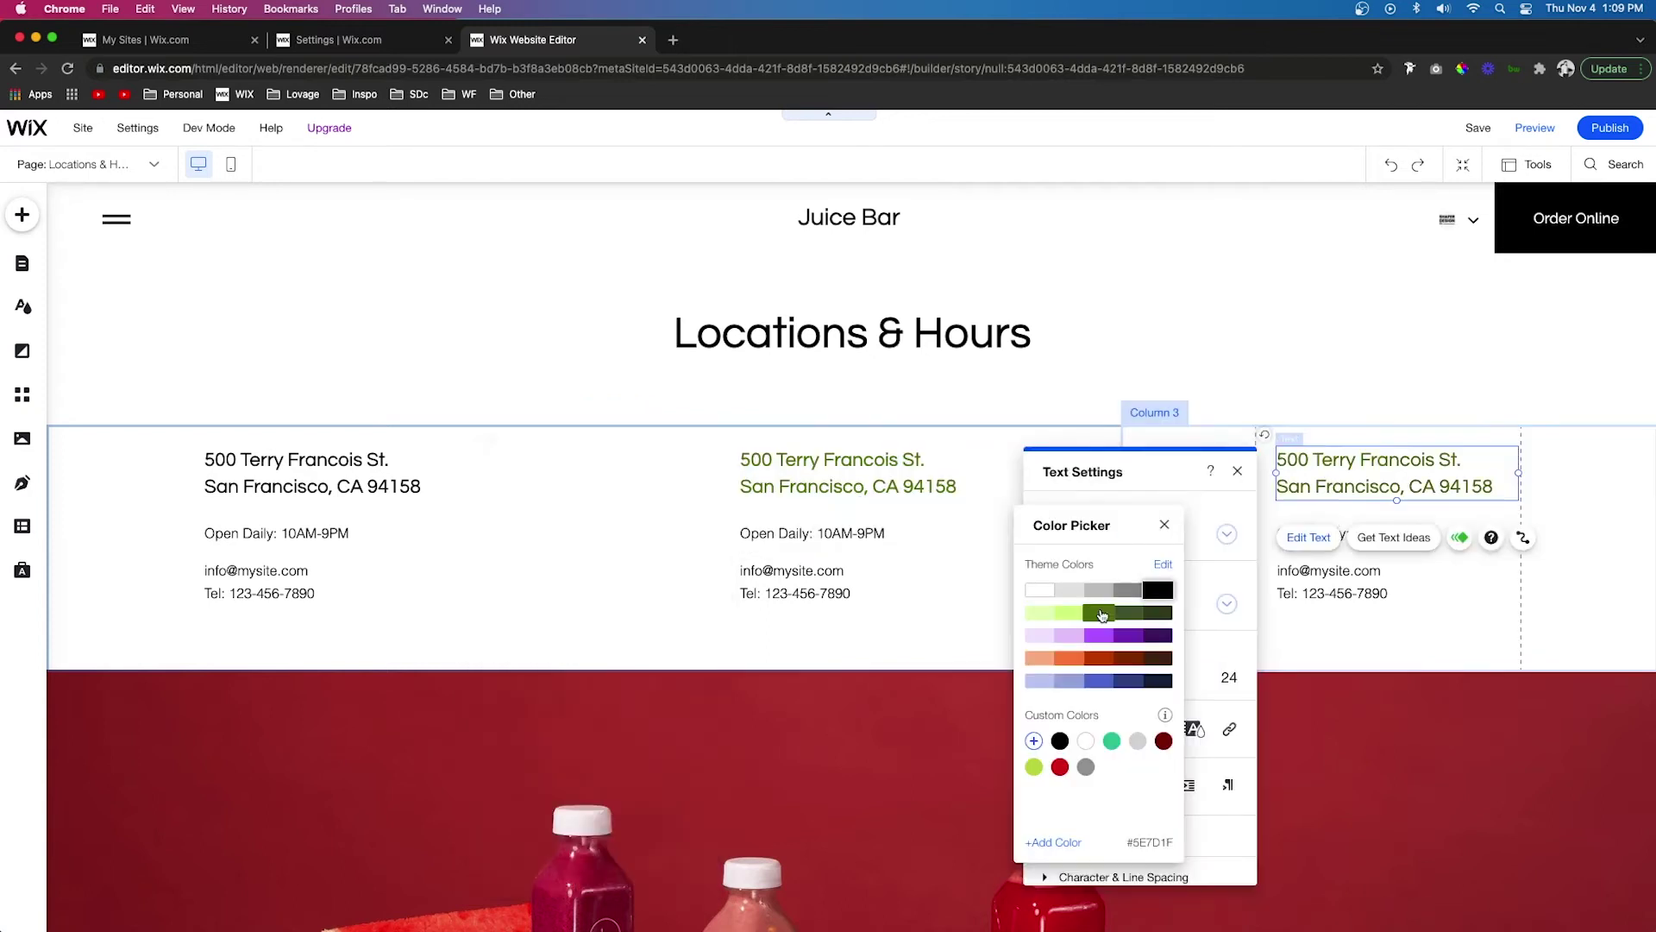
- Colour the left column's address dark green and check the recoloured addresses
left_click(315, 488)
left_click(316, 483)
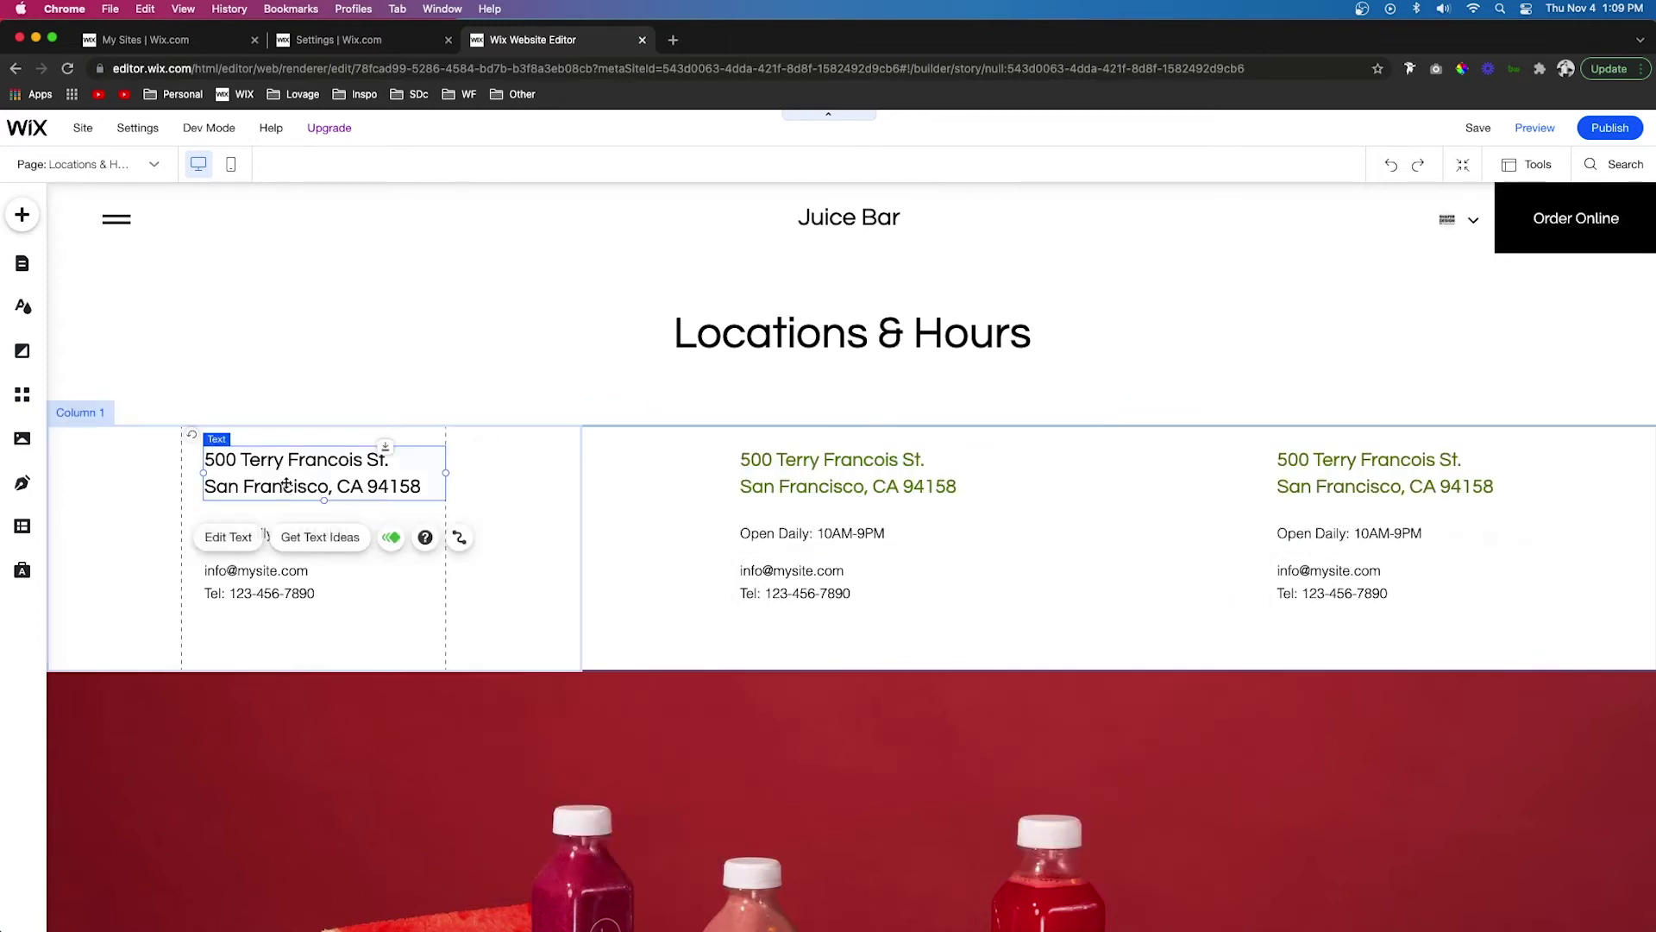
left_click(616, 729)
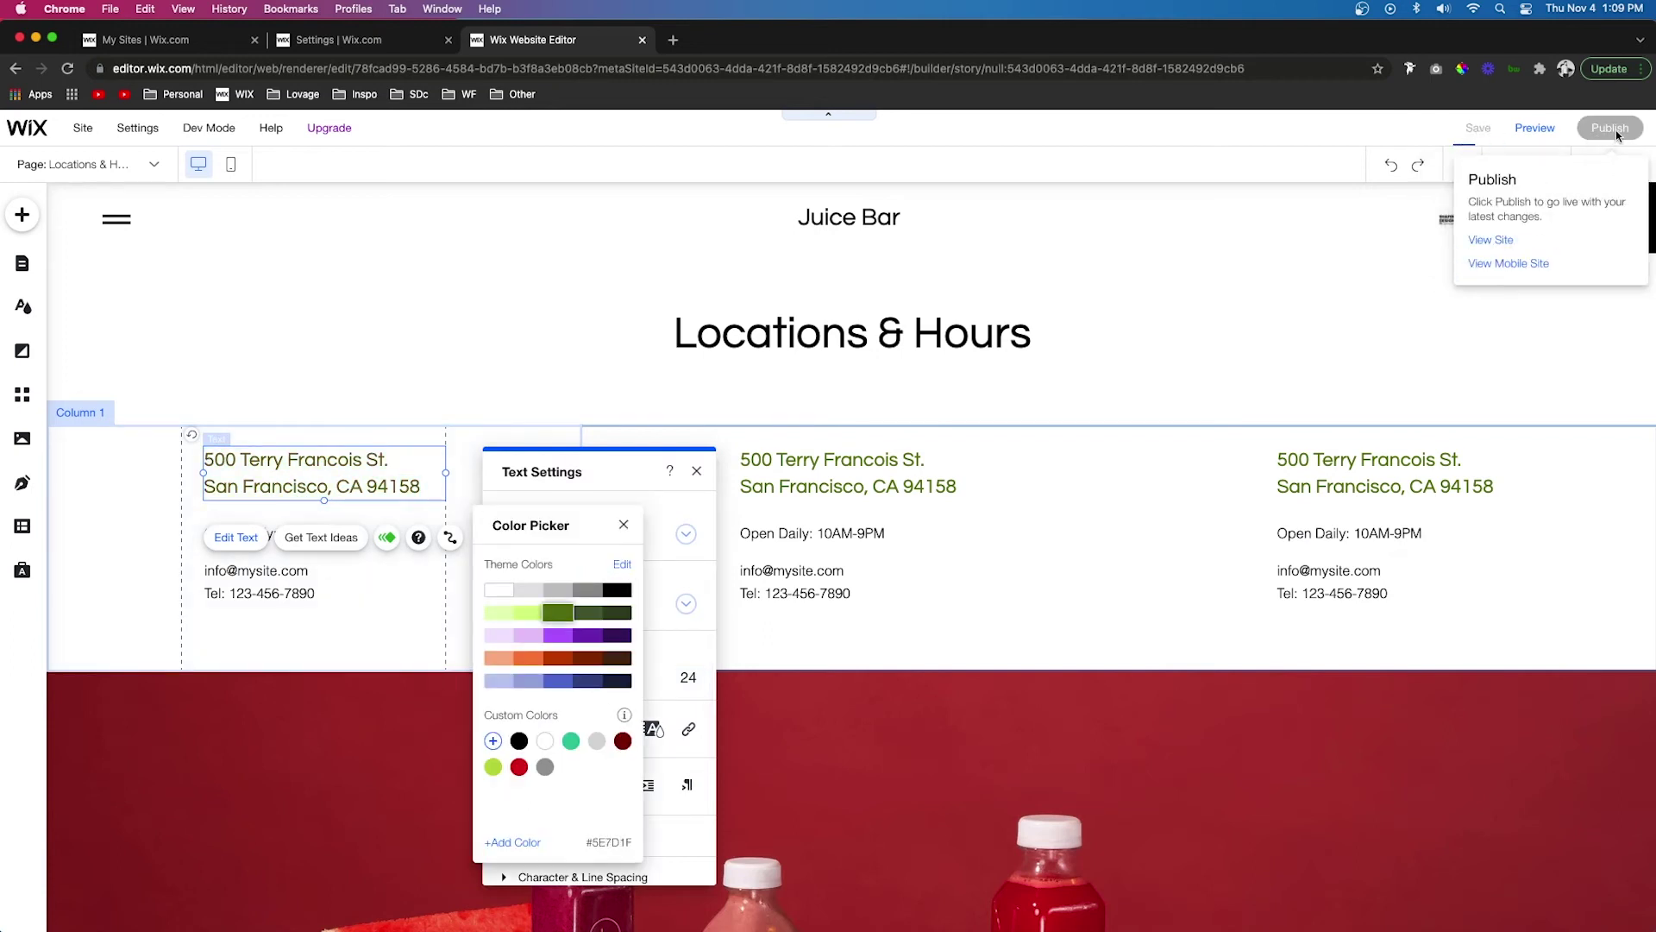
left_click(1181, 517)
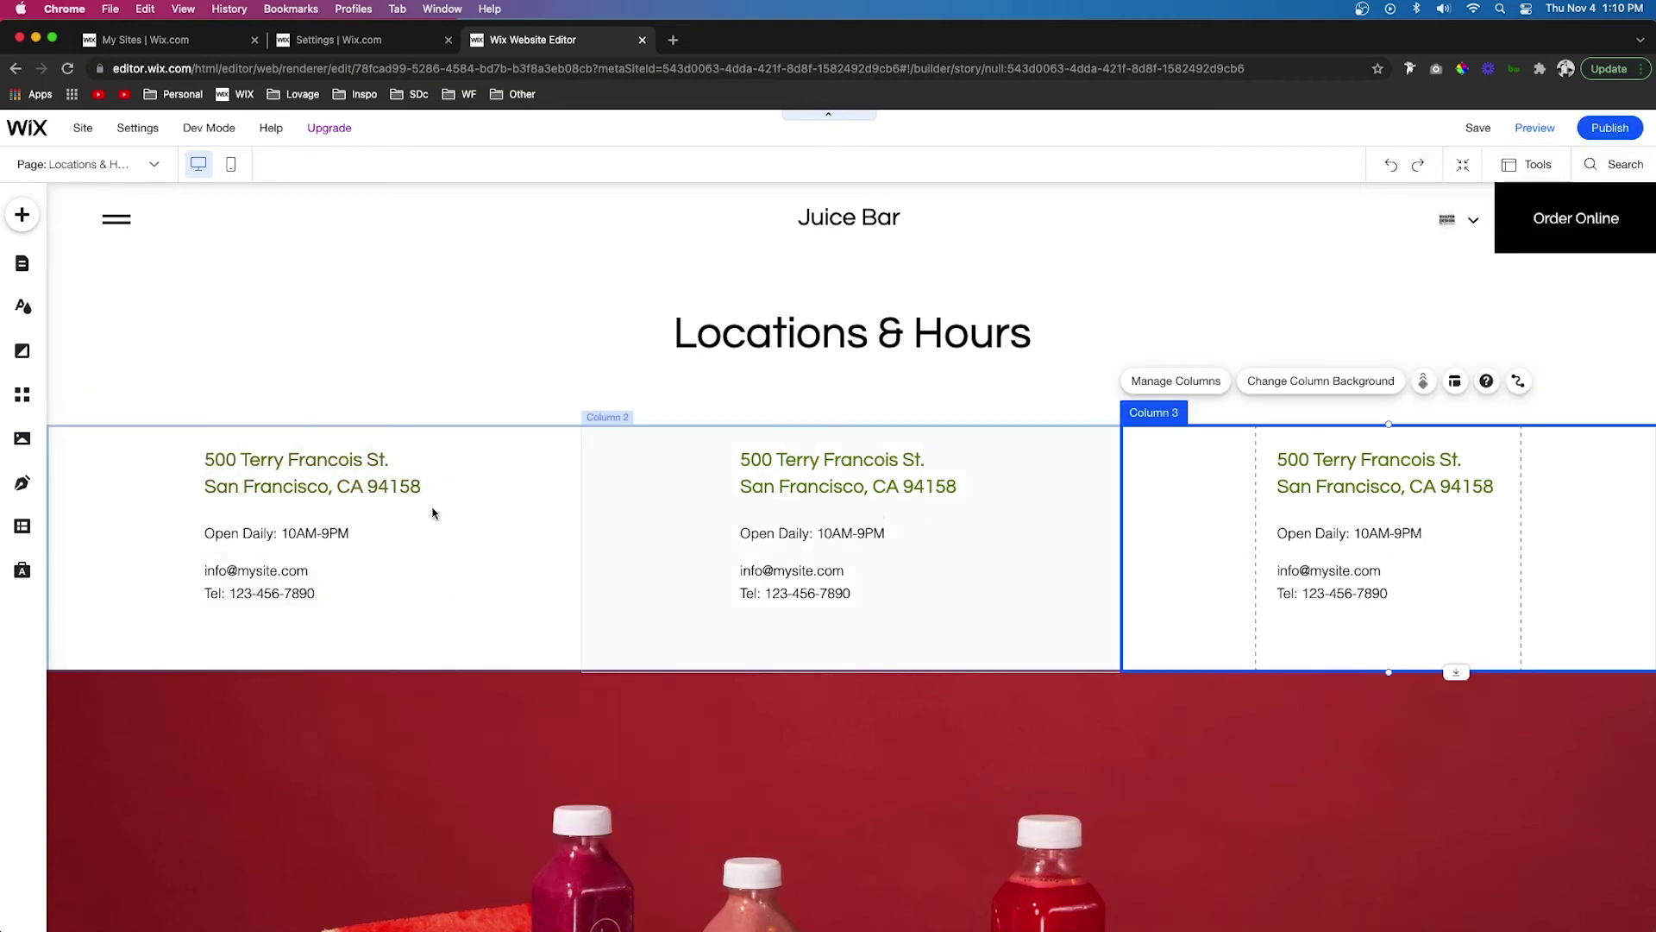
left_click(319, 483)
left_click(828, 485)
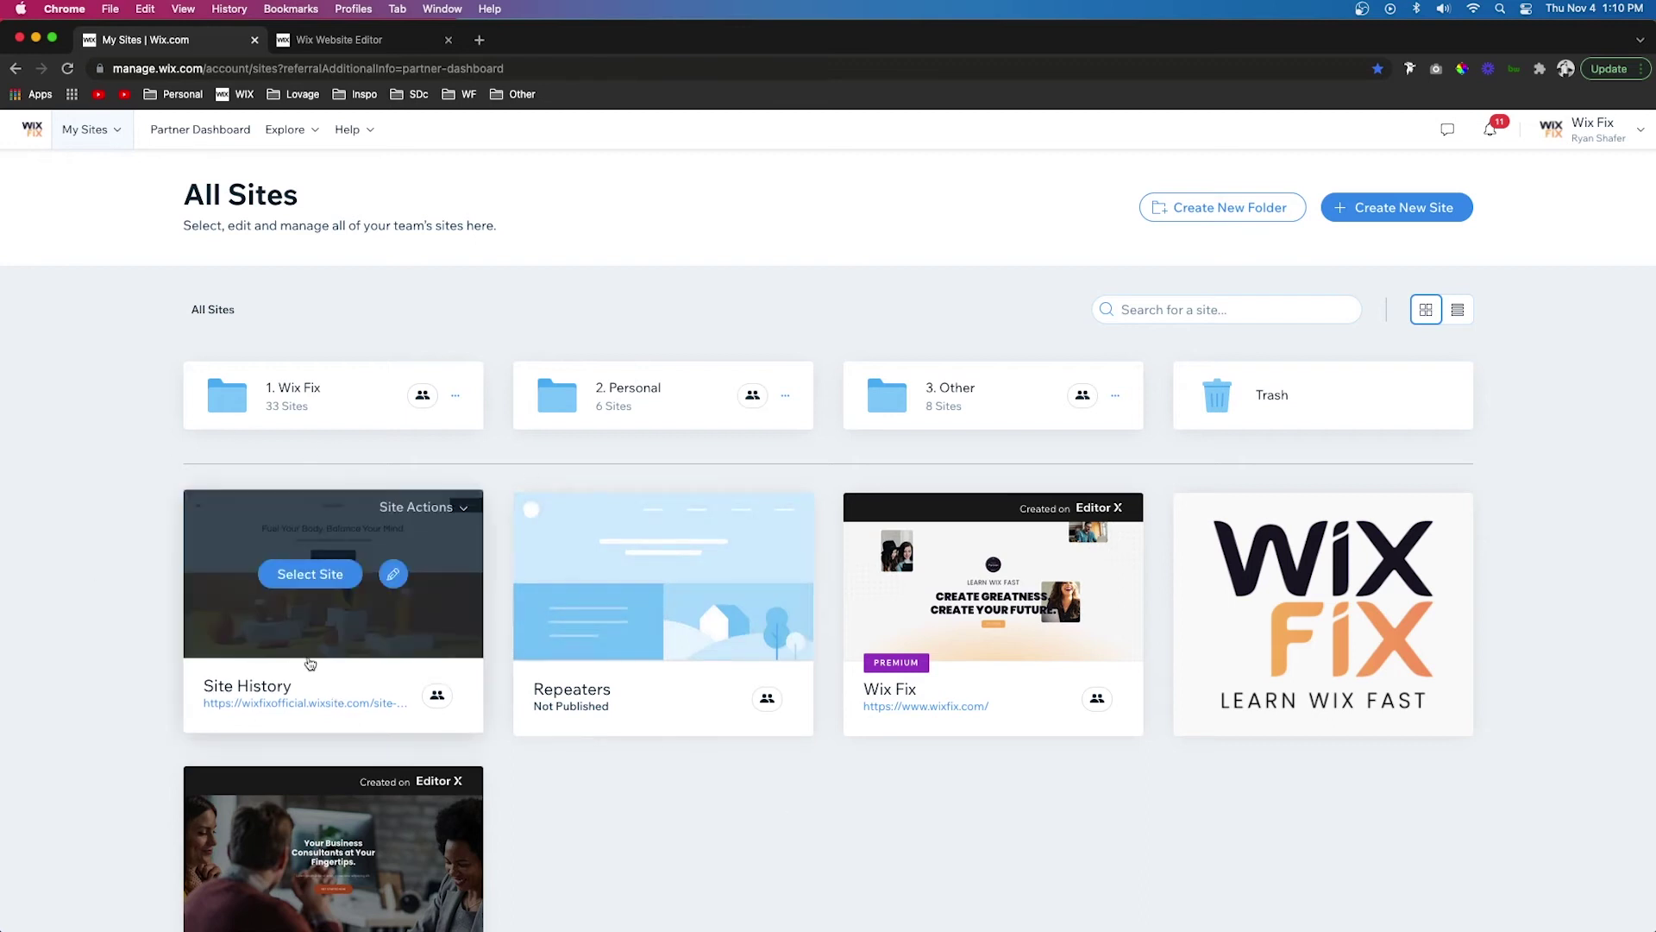
- Duplicate the Site History site as a copy named Site History New
left_click(420, 509)
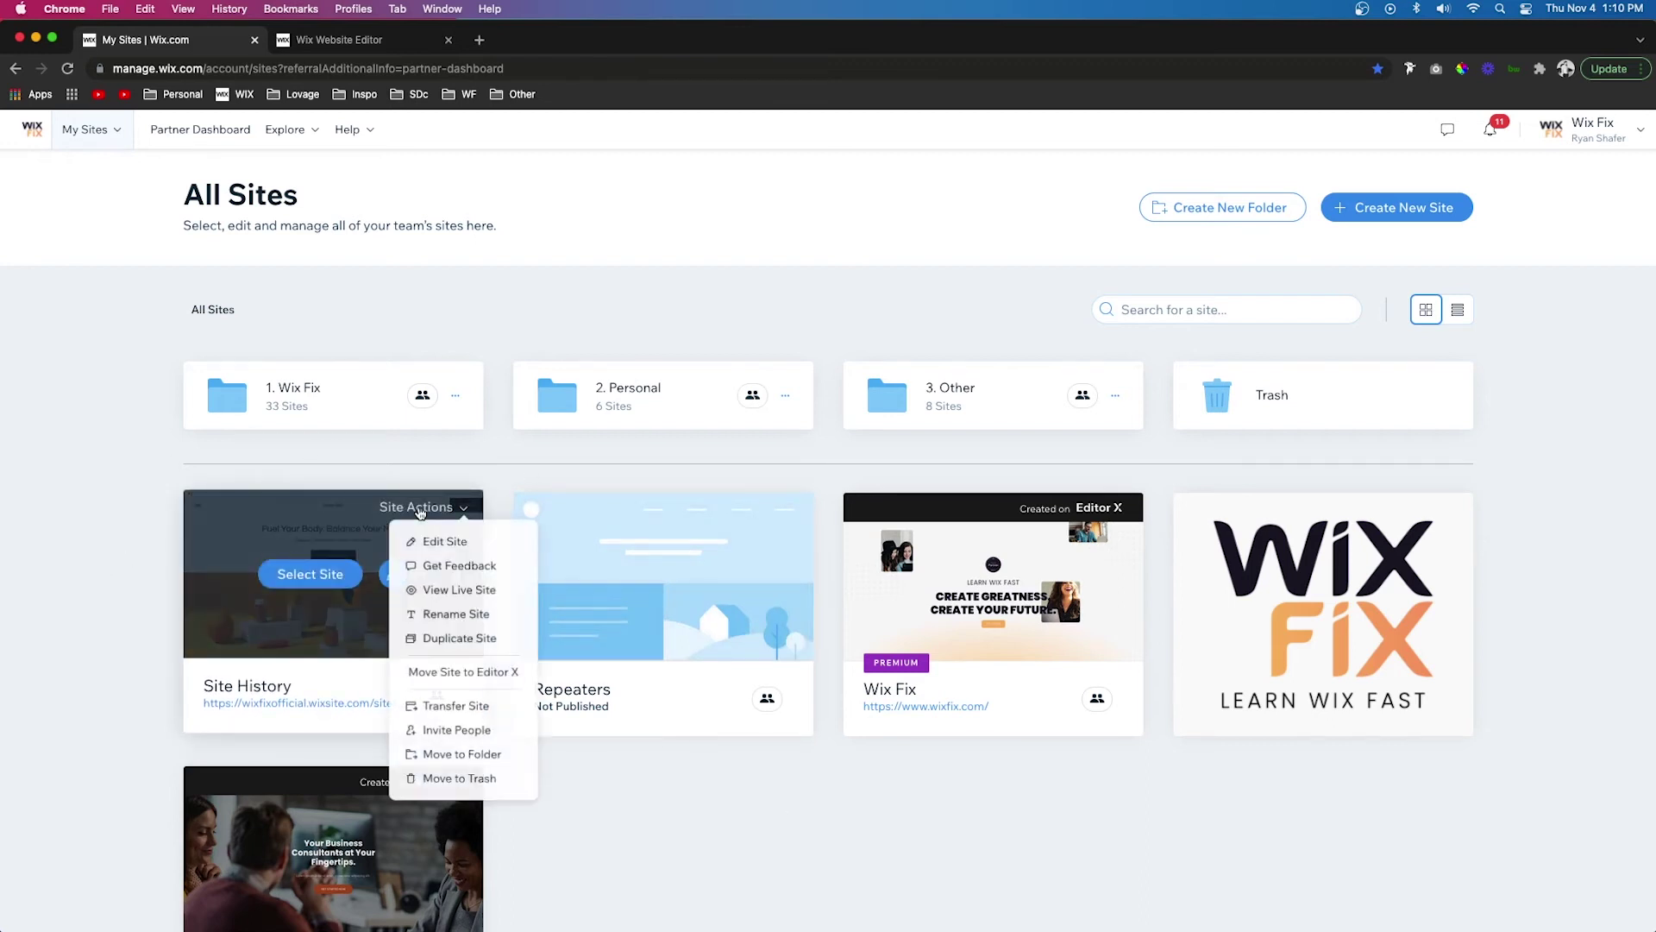
left_click(455, 638)
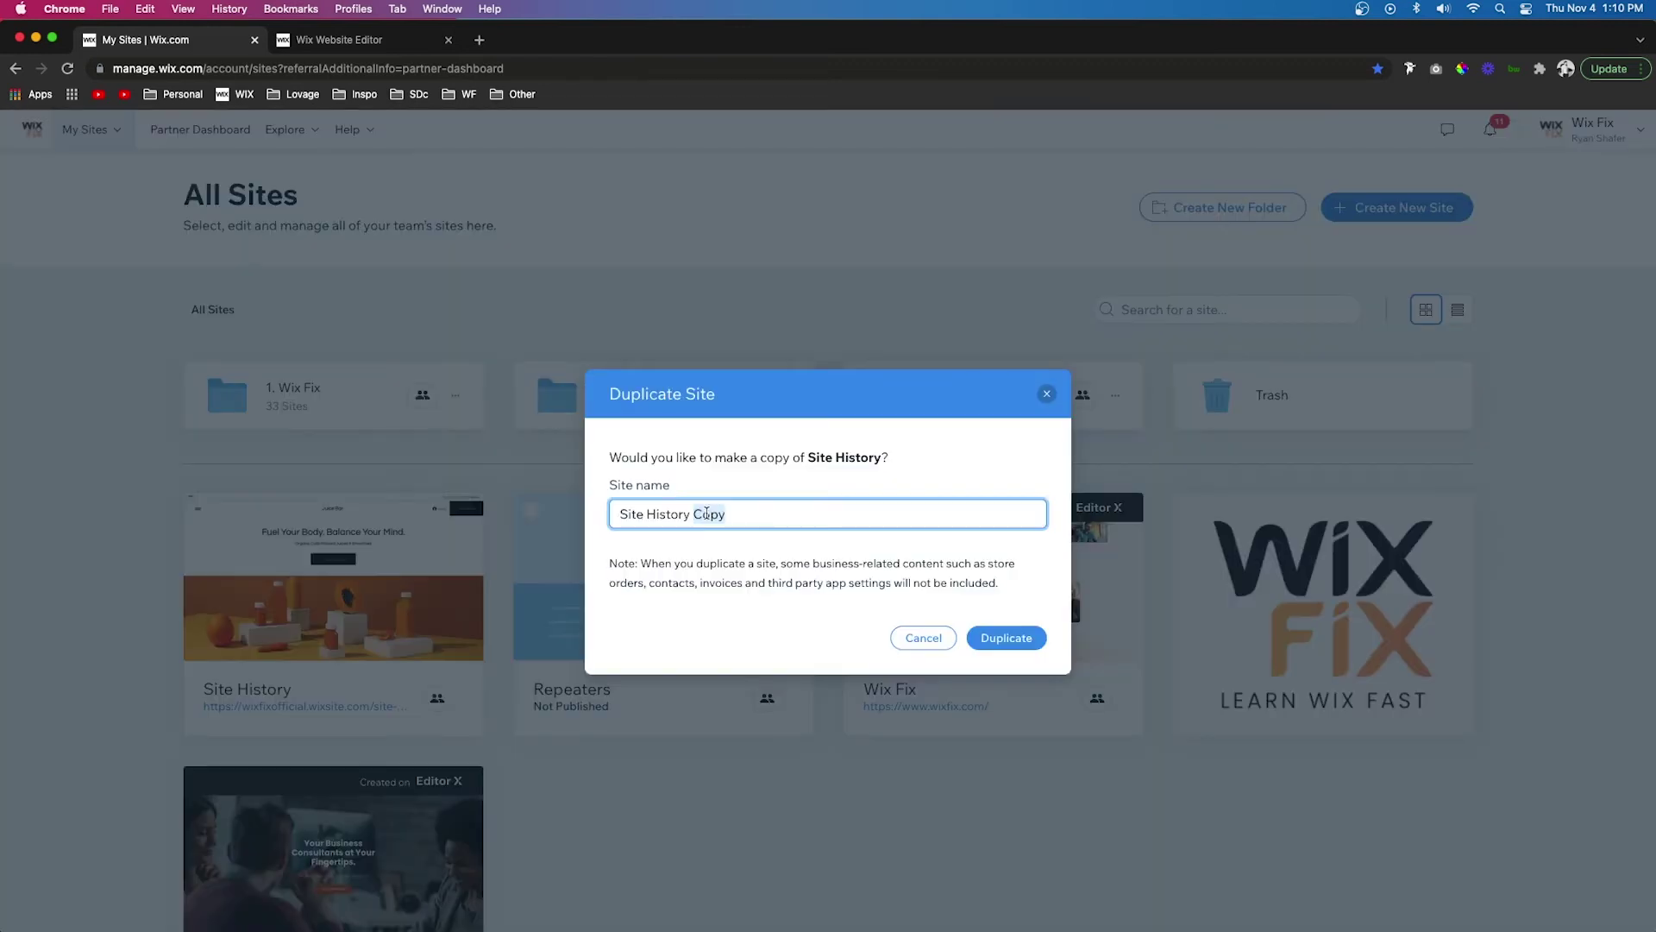
type("New Desg")
left_click(1006, 638)
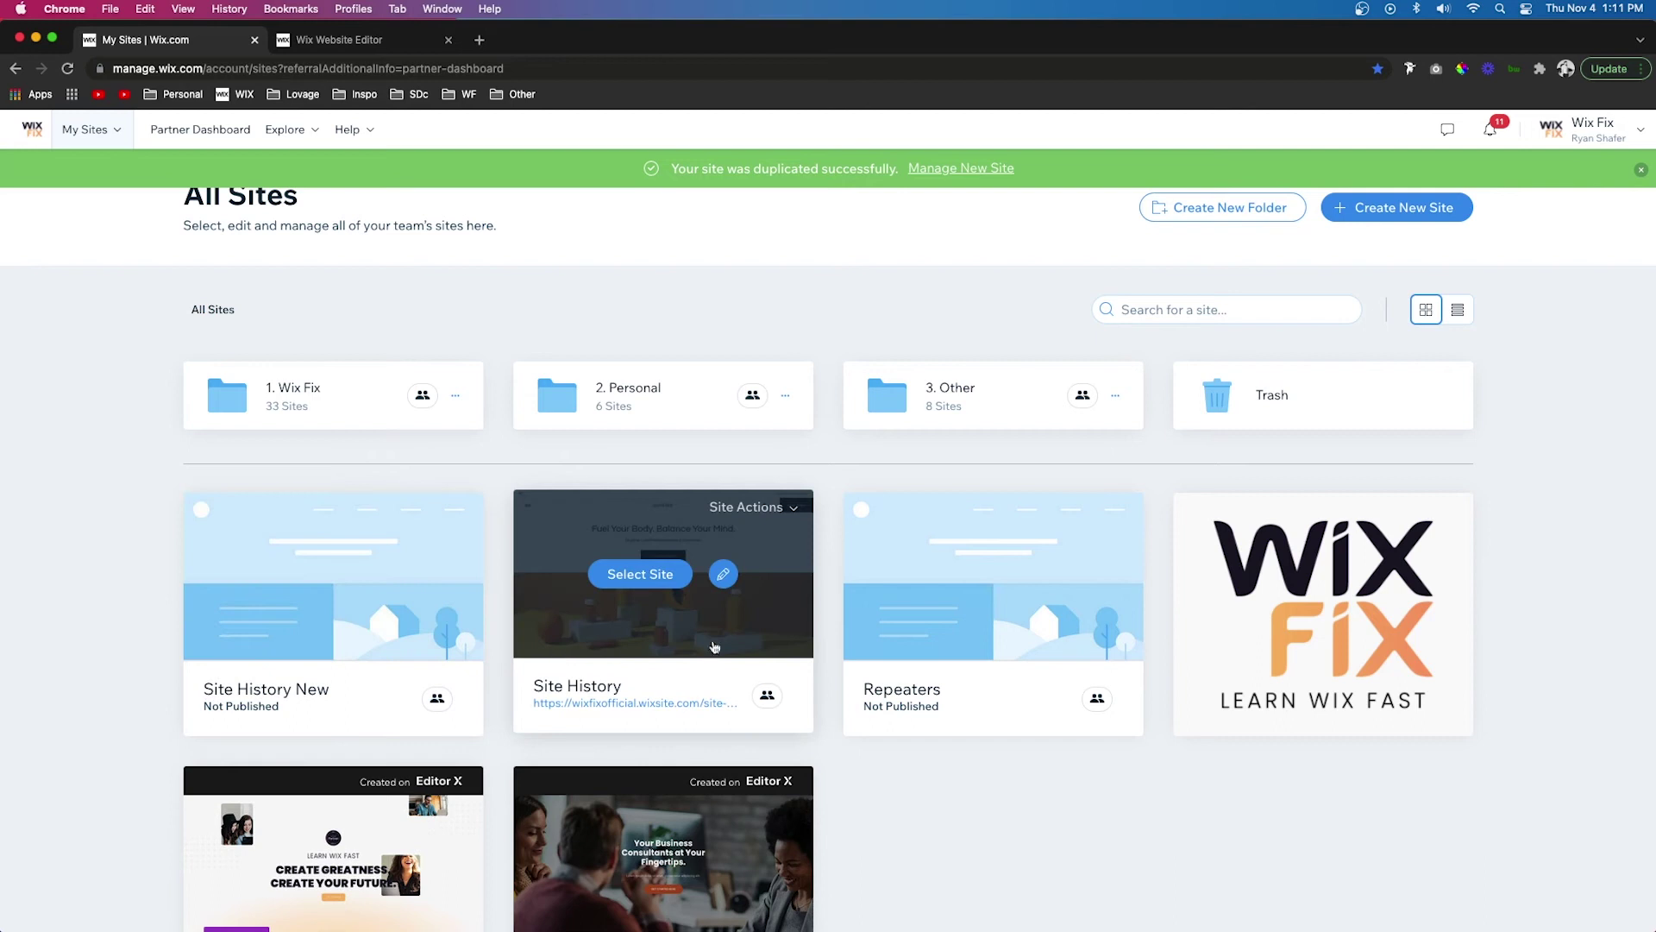
left_click(746, 507)
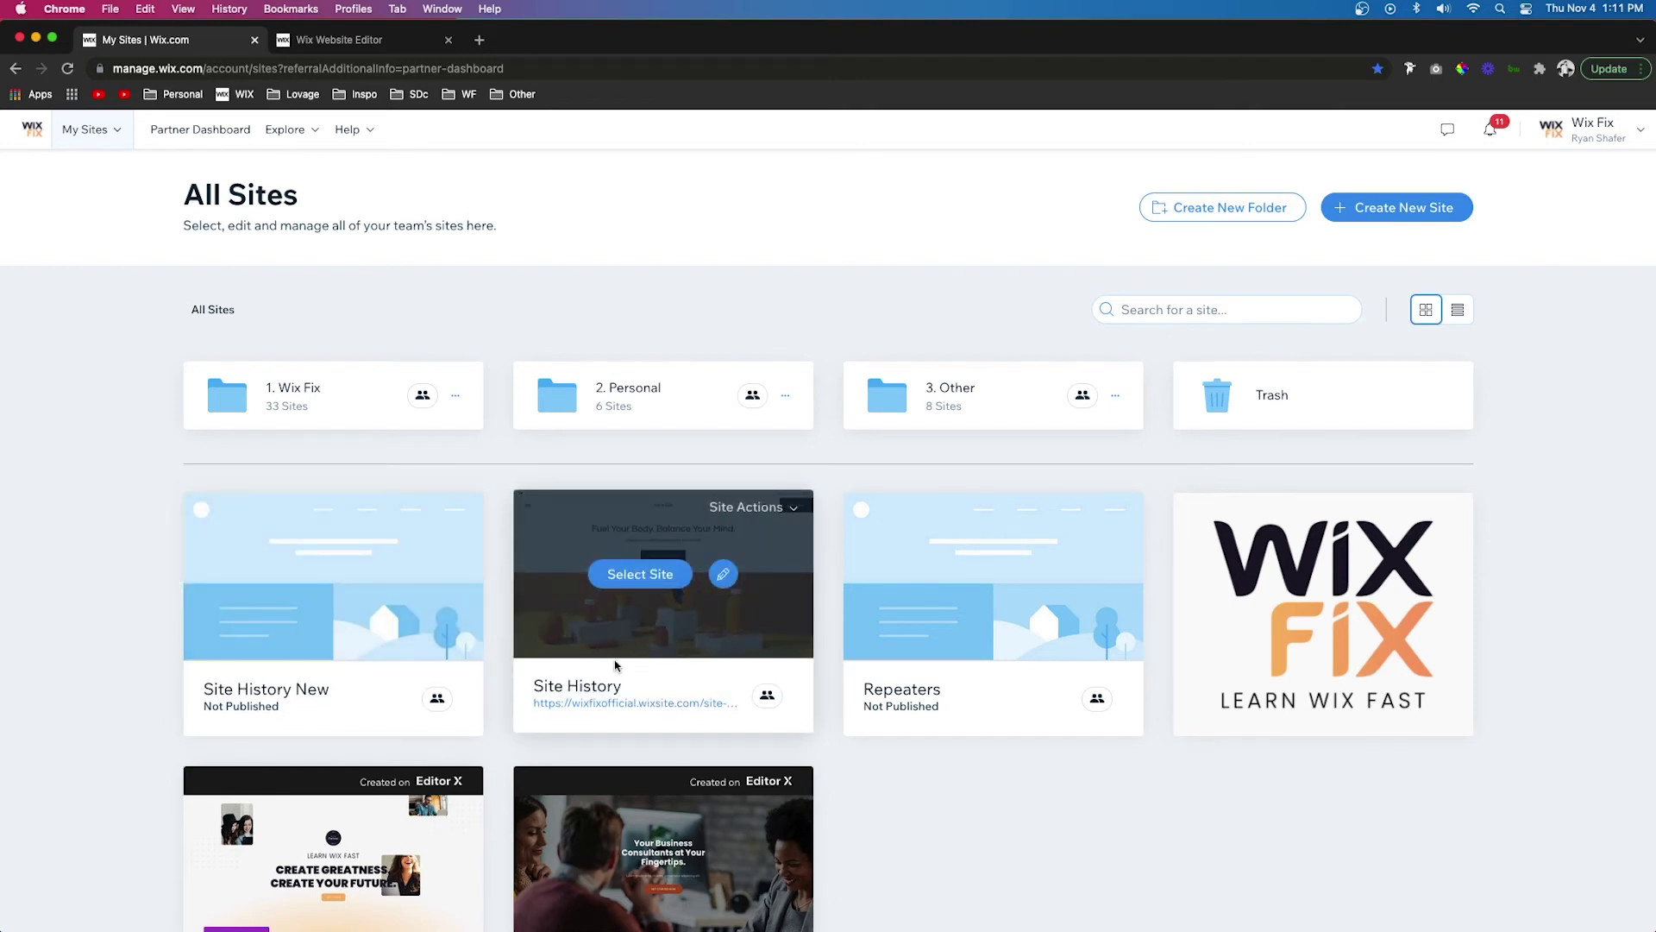
- Return to the Juice Bar editor and go to the full Site History page
left_click(339, 39)
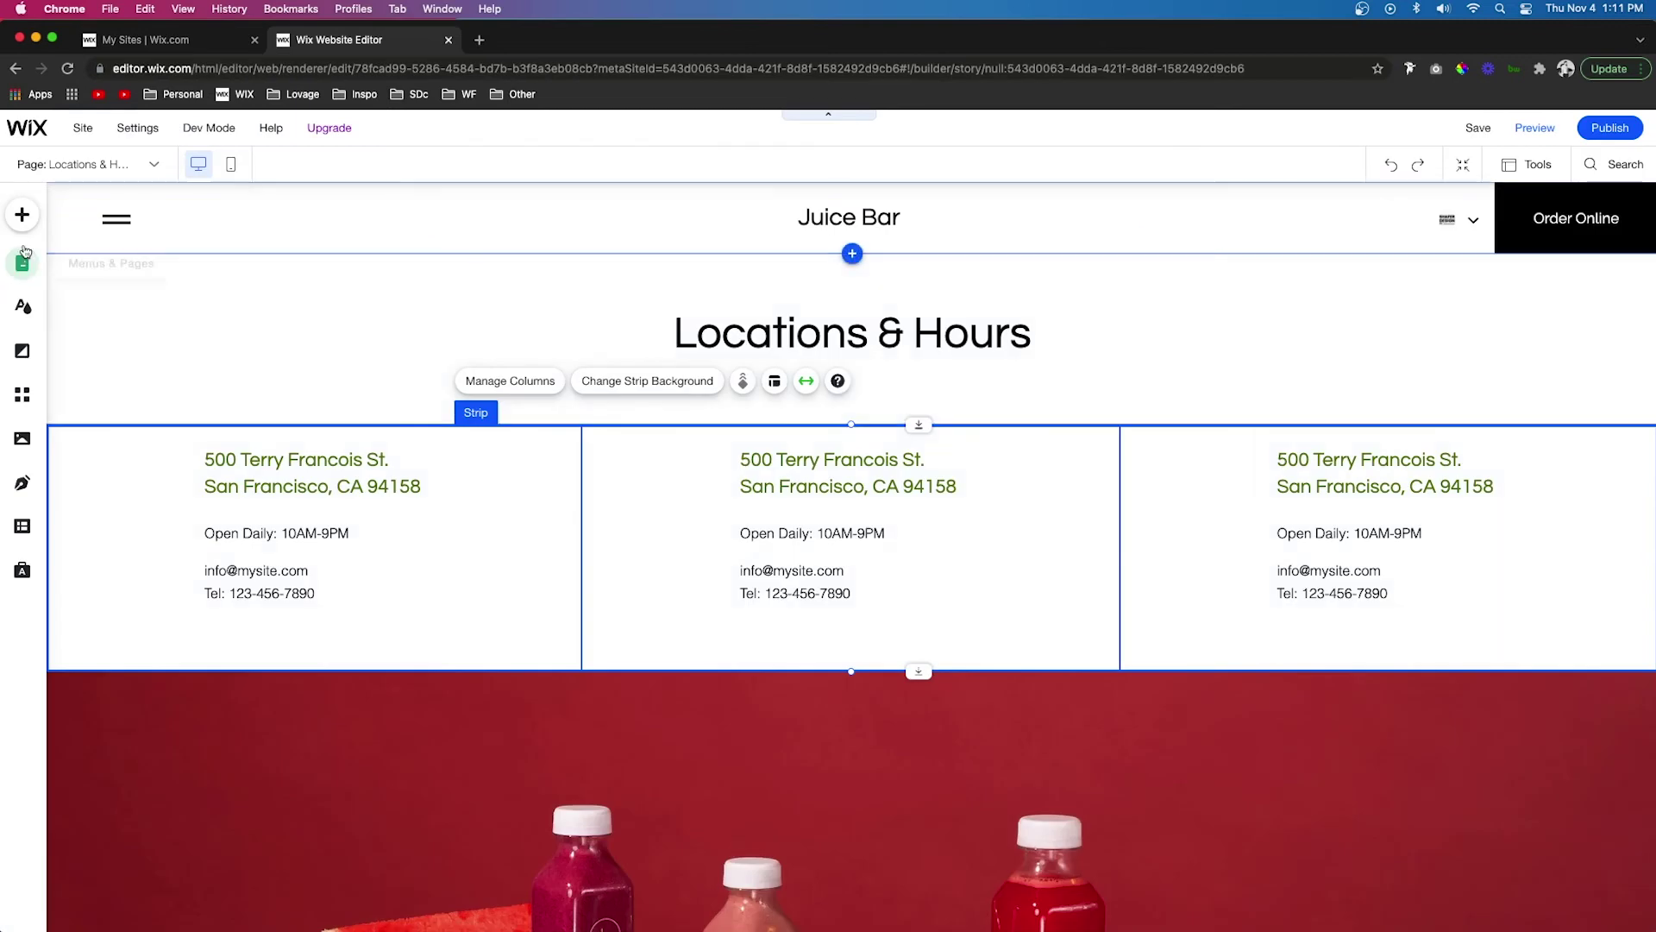
left_click(22, 263)
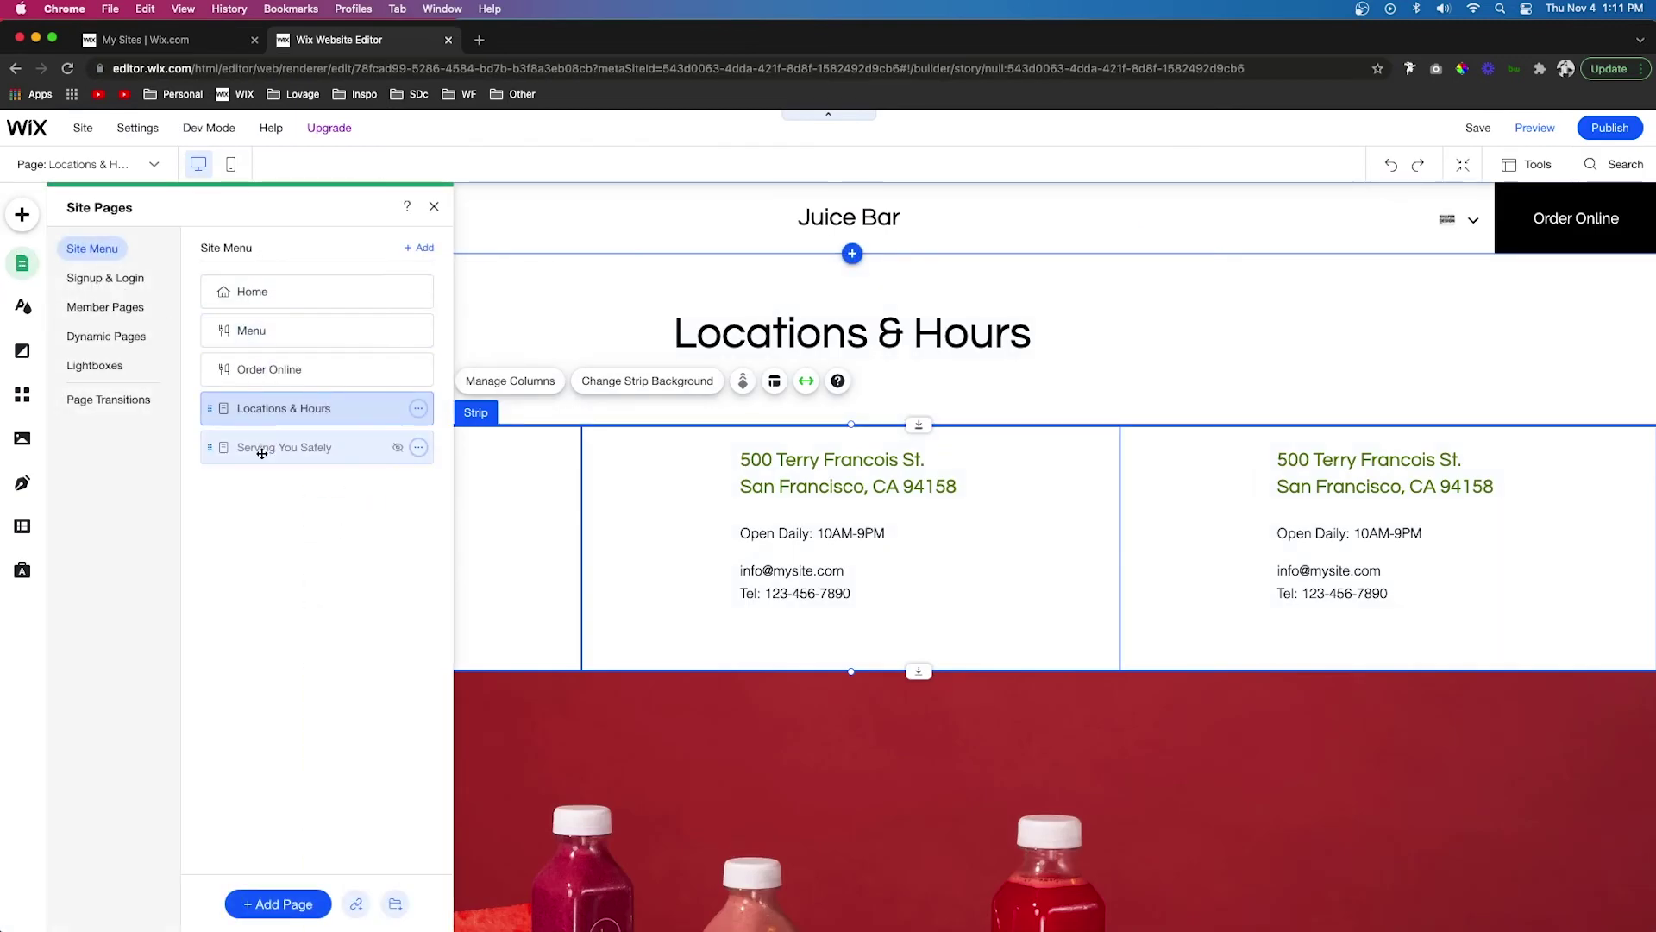
left_click(83, 129)
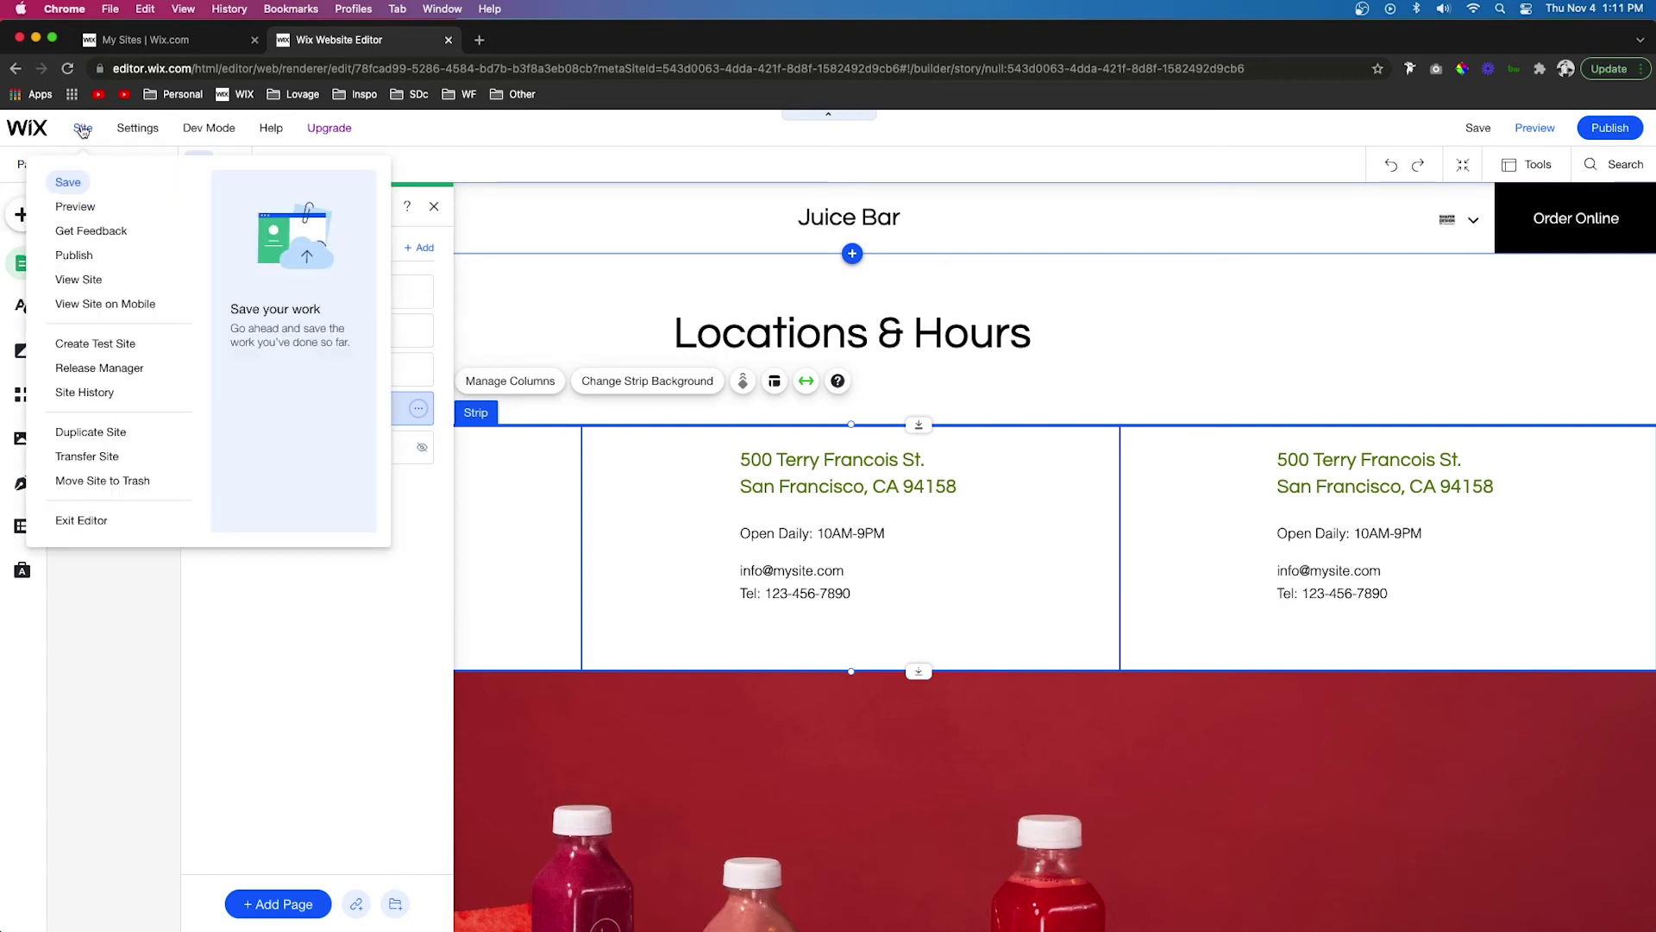
left_click(84, 392)
left_click(968, 585)
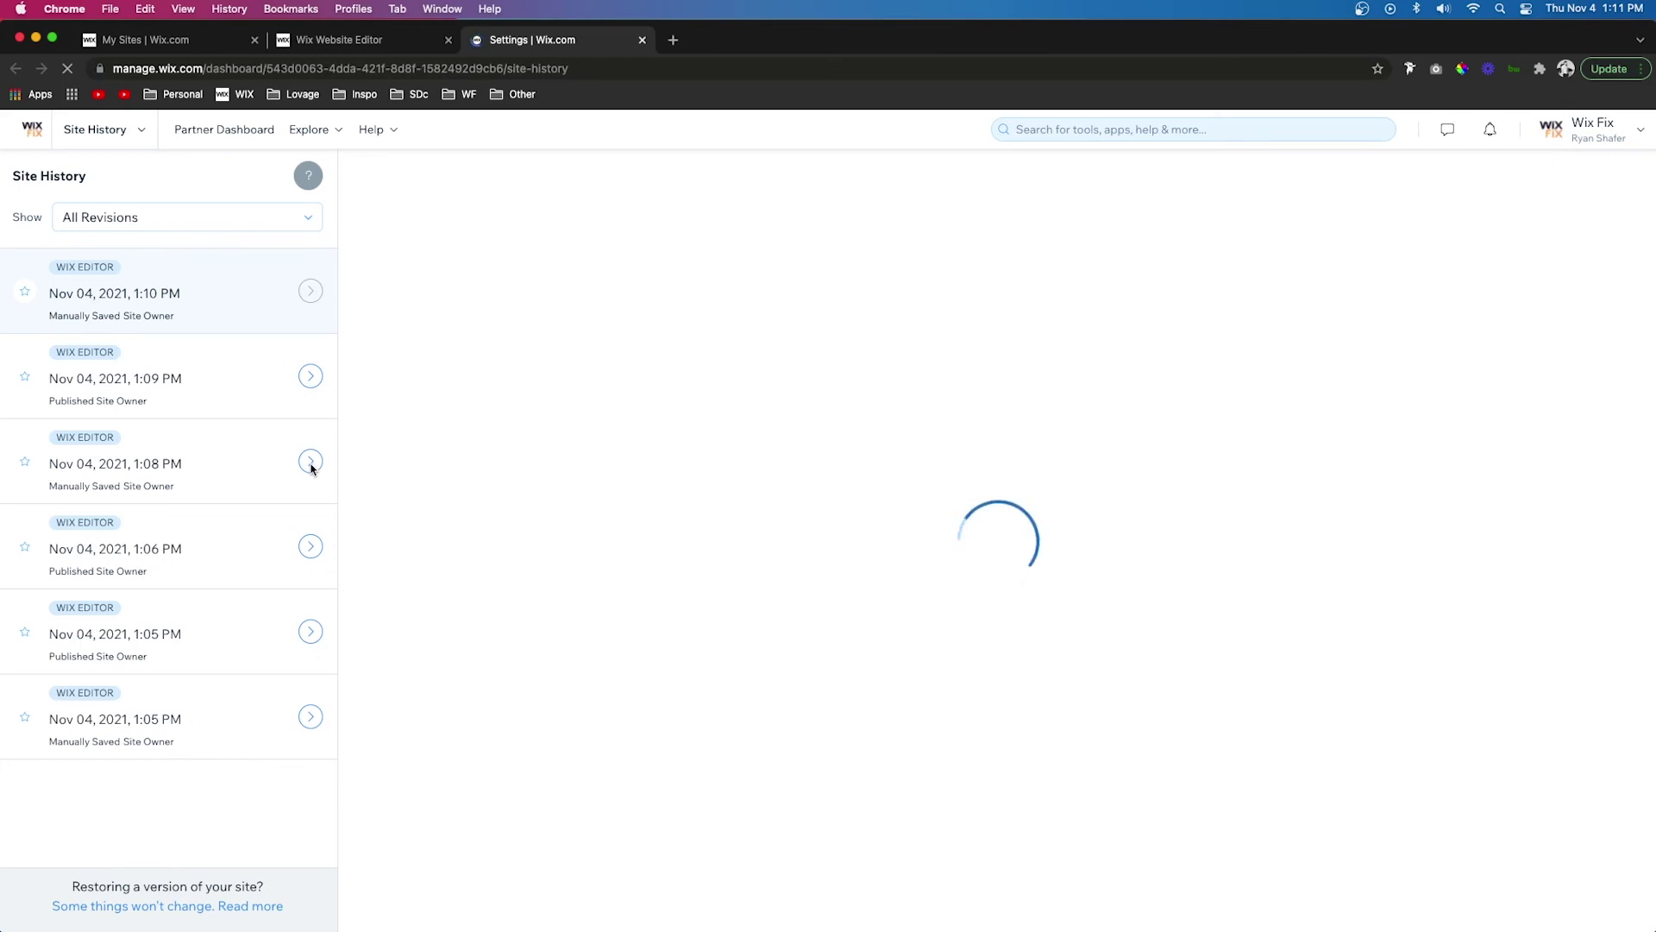
- Preview the 1:08 PM saved version's Story page, then restore that version
left_click(311, 464)
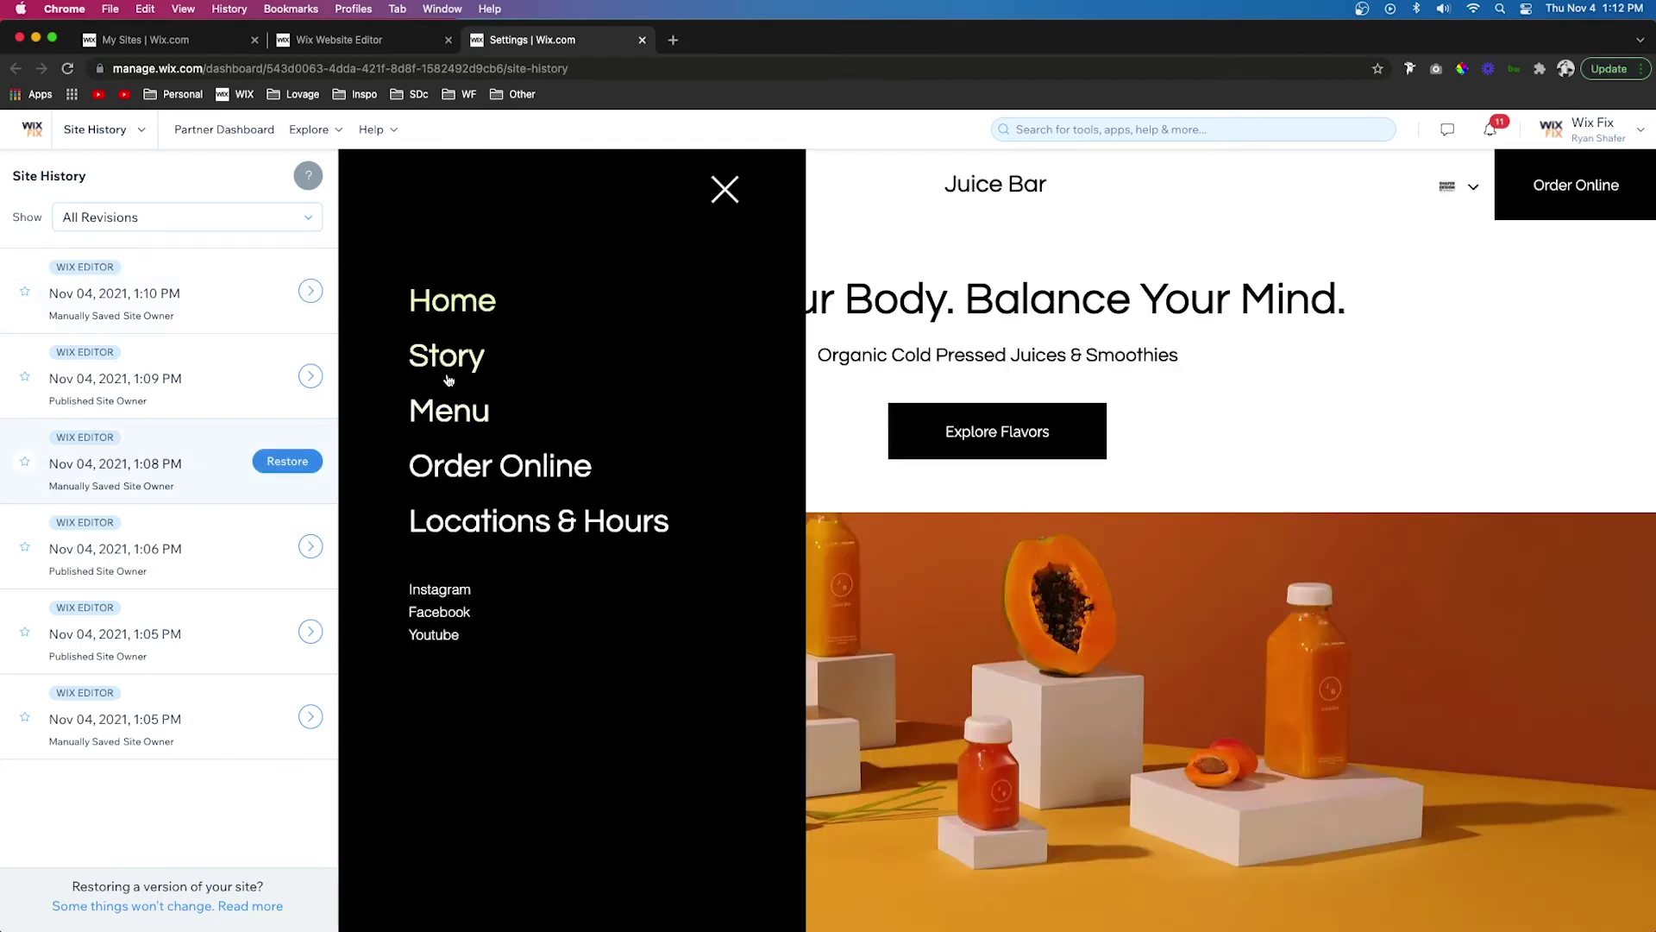
left_click(446, 371)
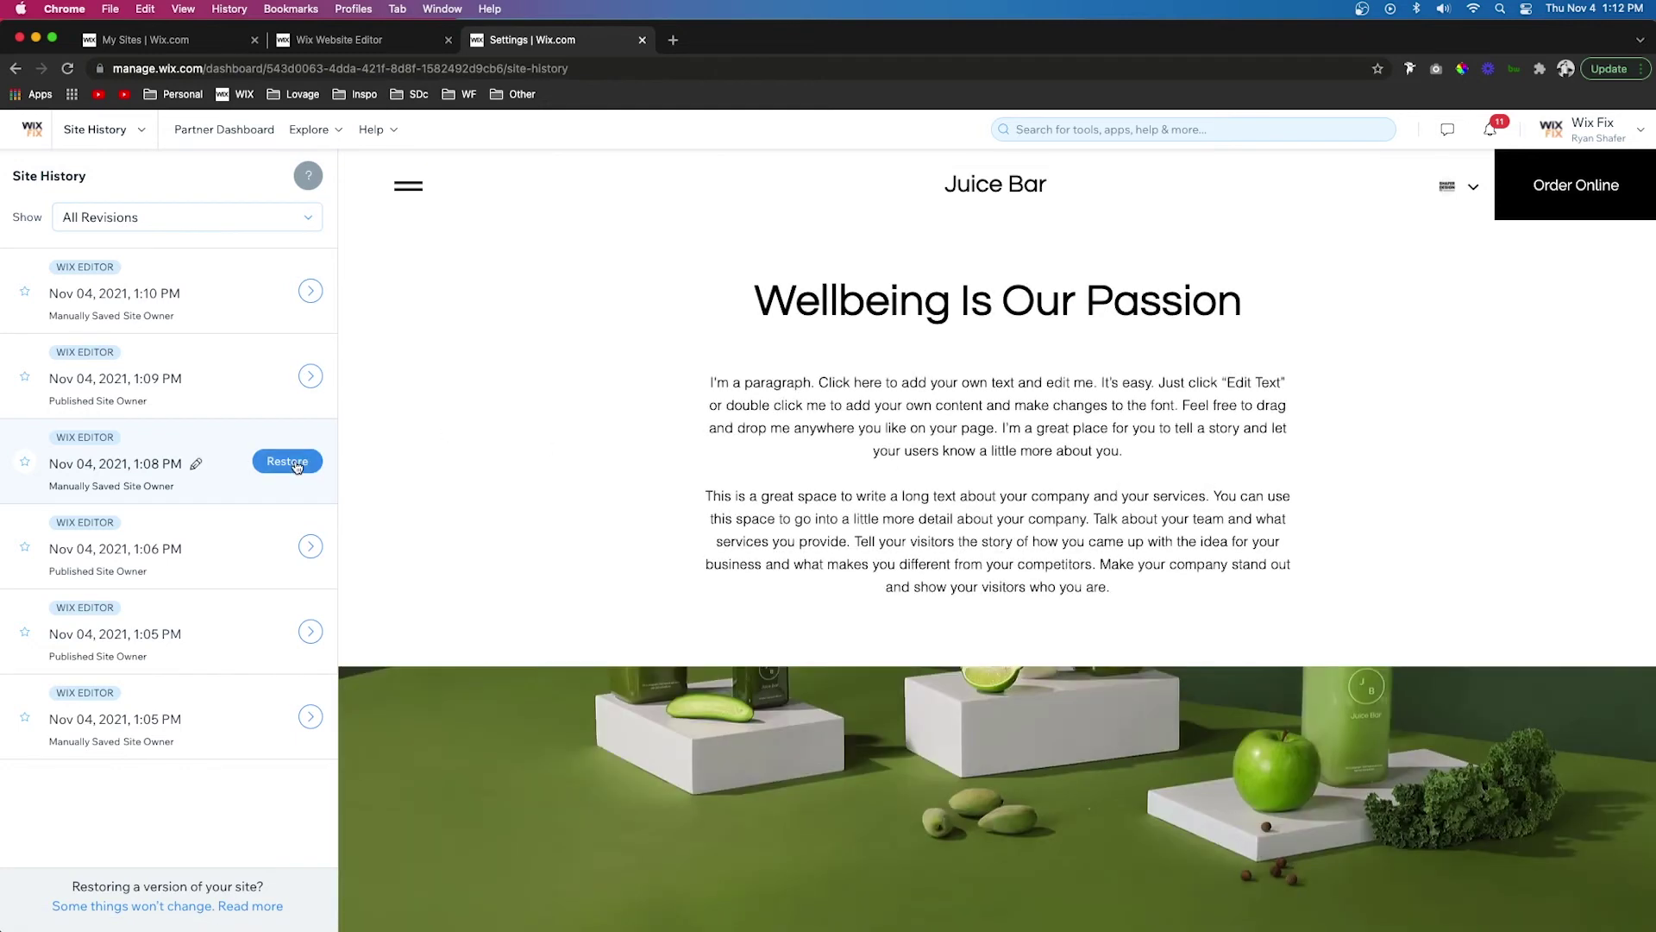
left_click(294, 463)
left_click(1007, 593)
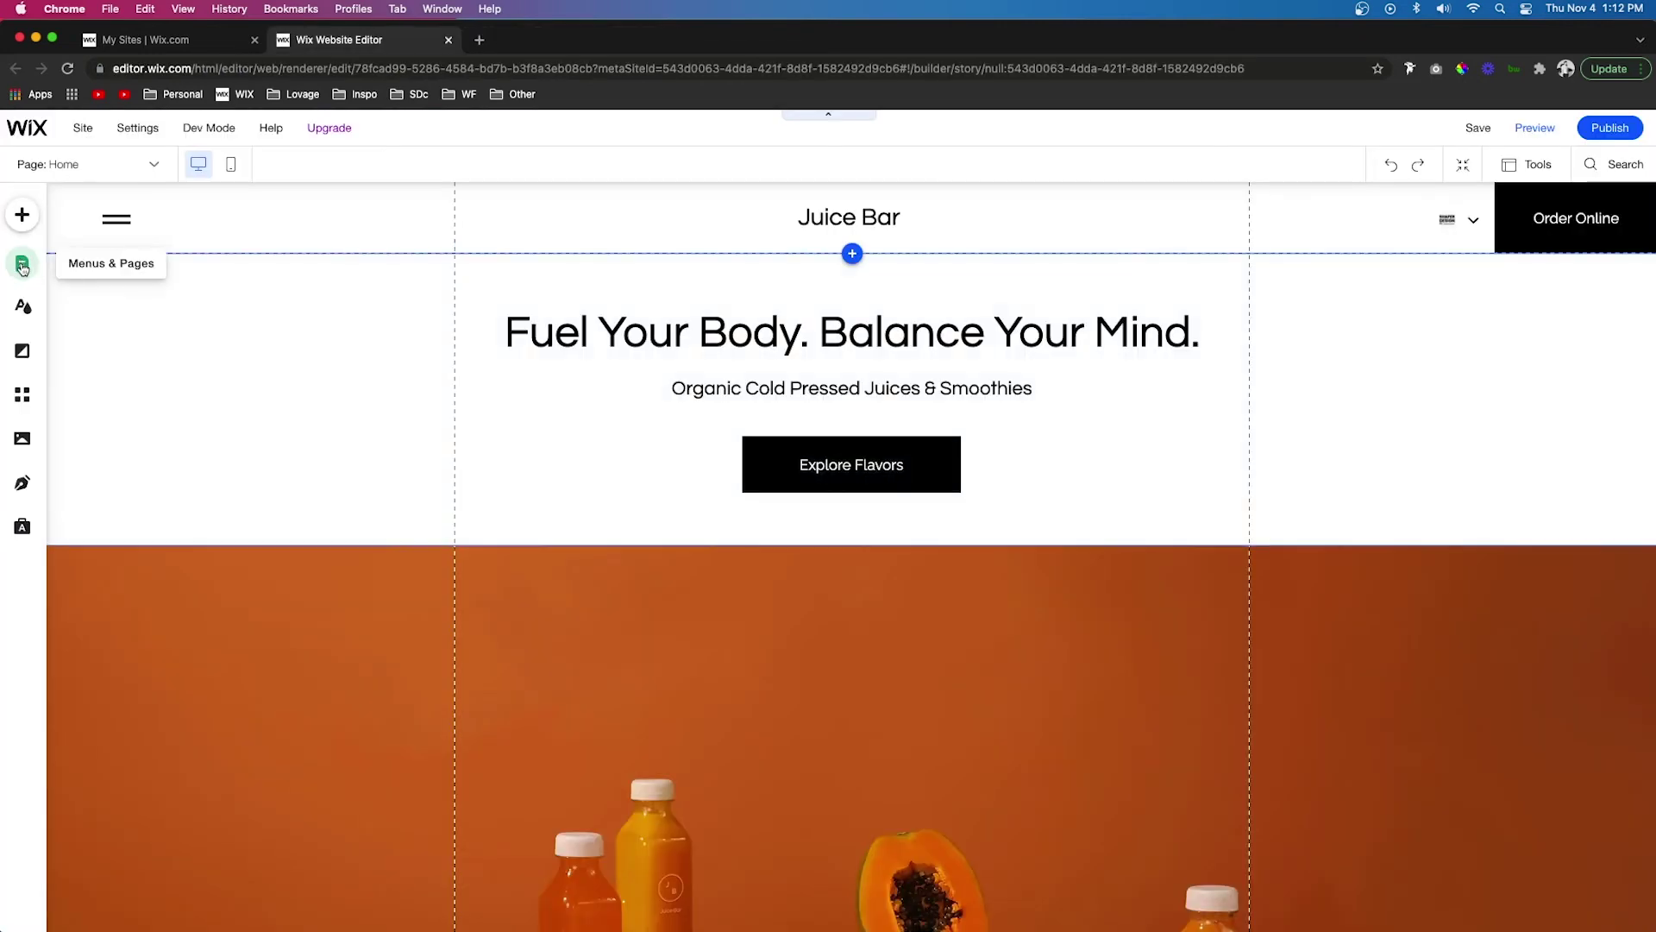
- Check the three black Locations & Hours addresses, then return to the All Sites dashboard
left_click(22, 263)
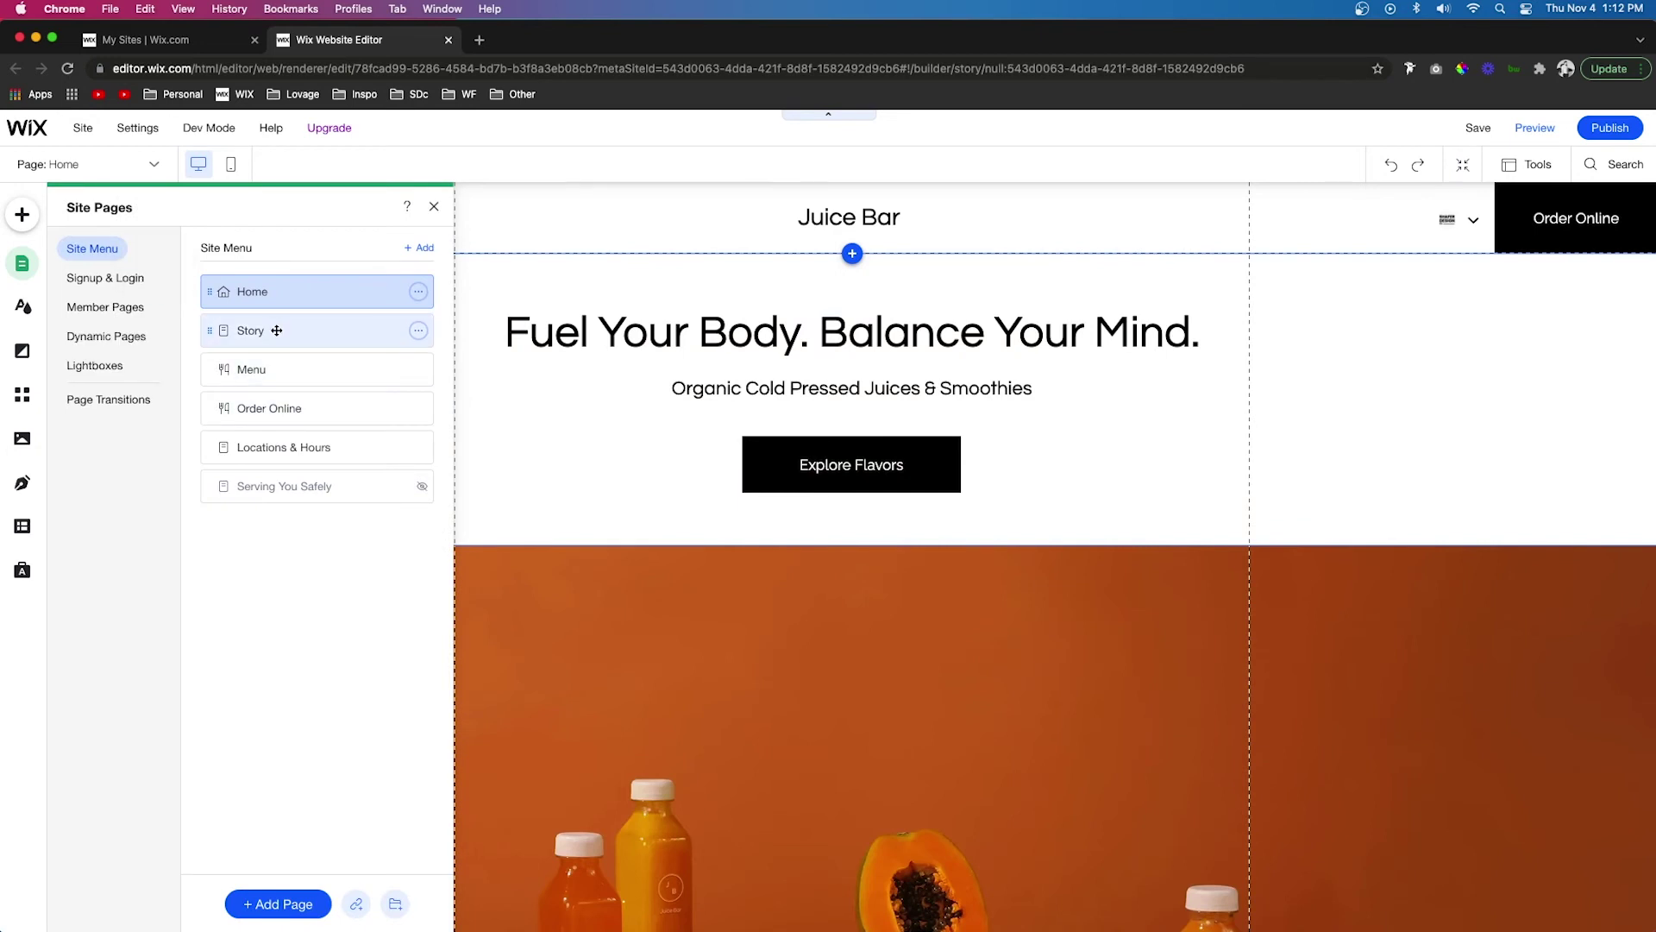
left_click(270, 446)
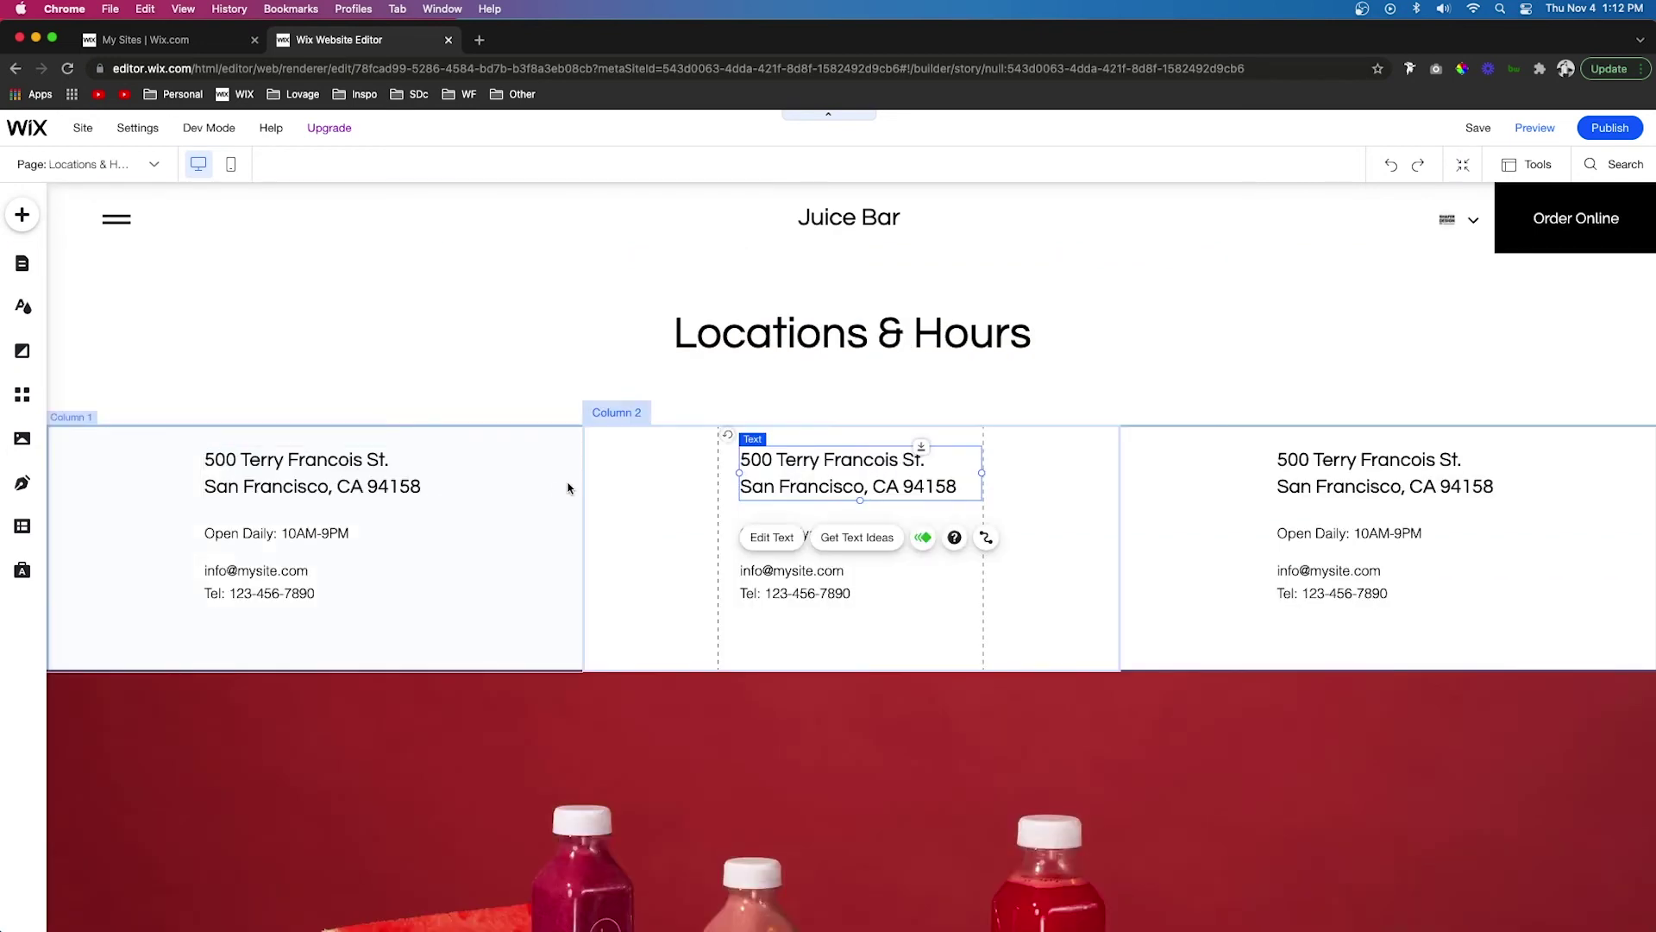
left_click(325, 470)
left_click(815, 496)
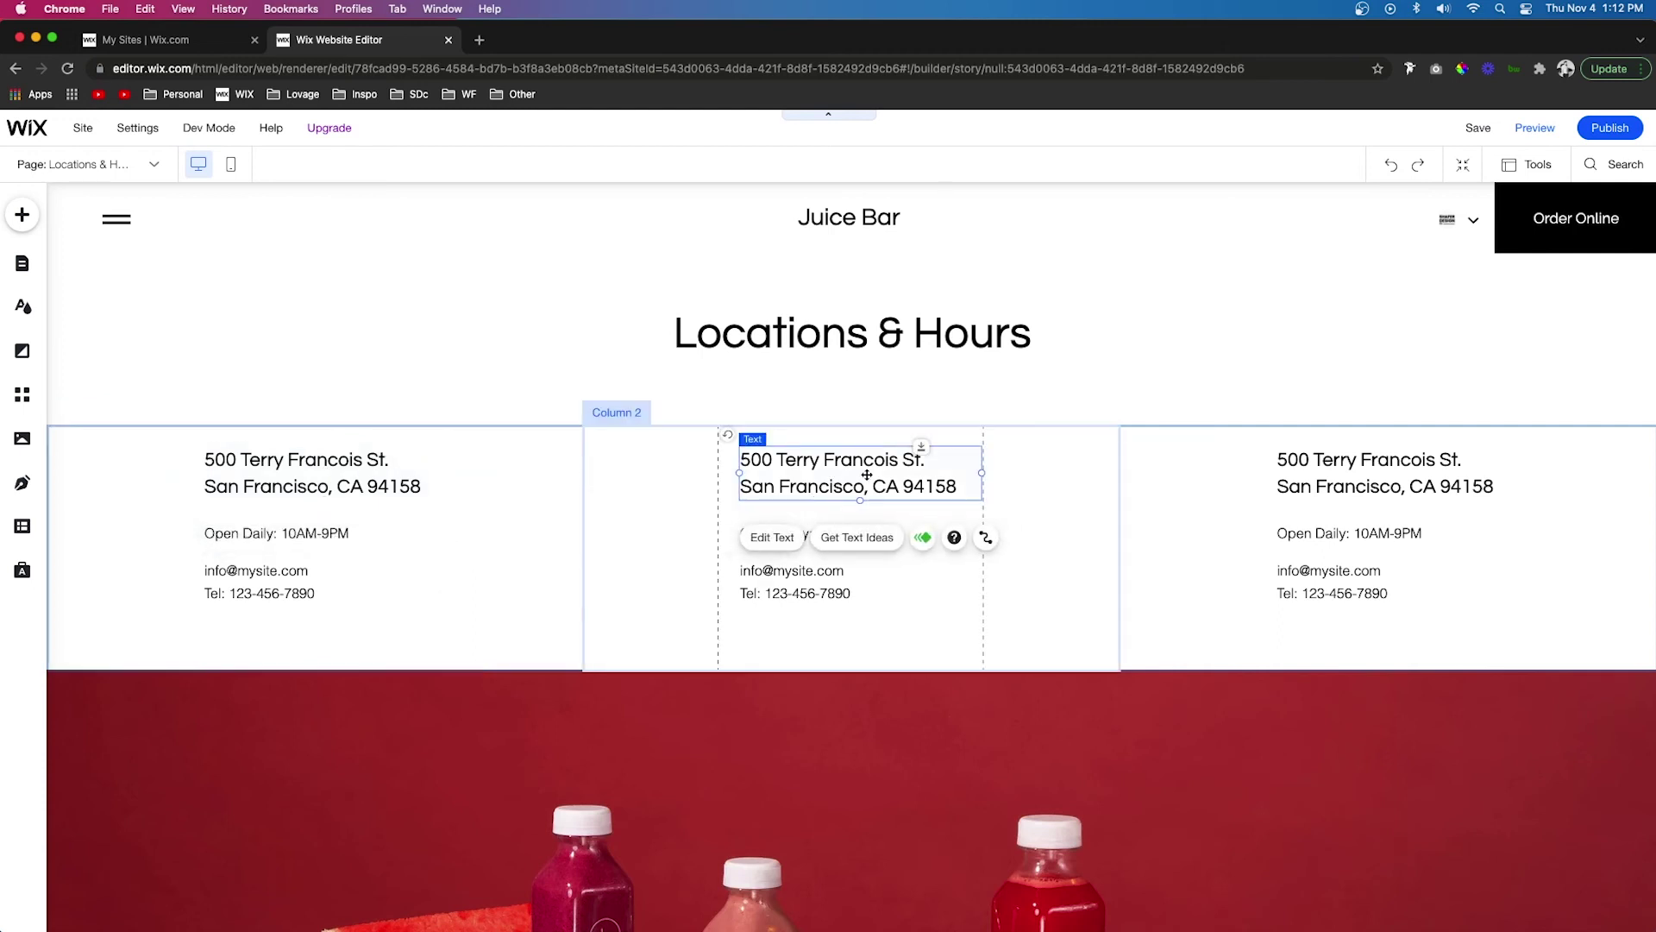
left_click(1329, 486)
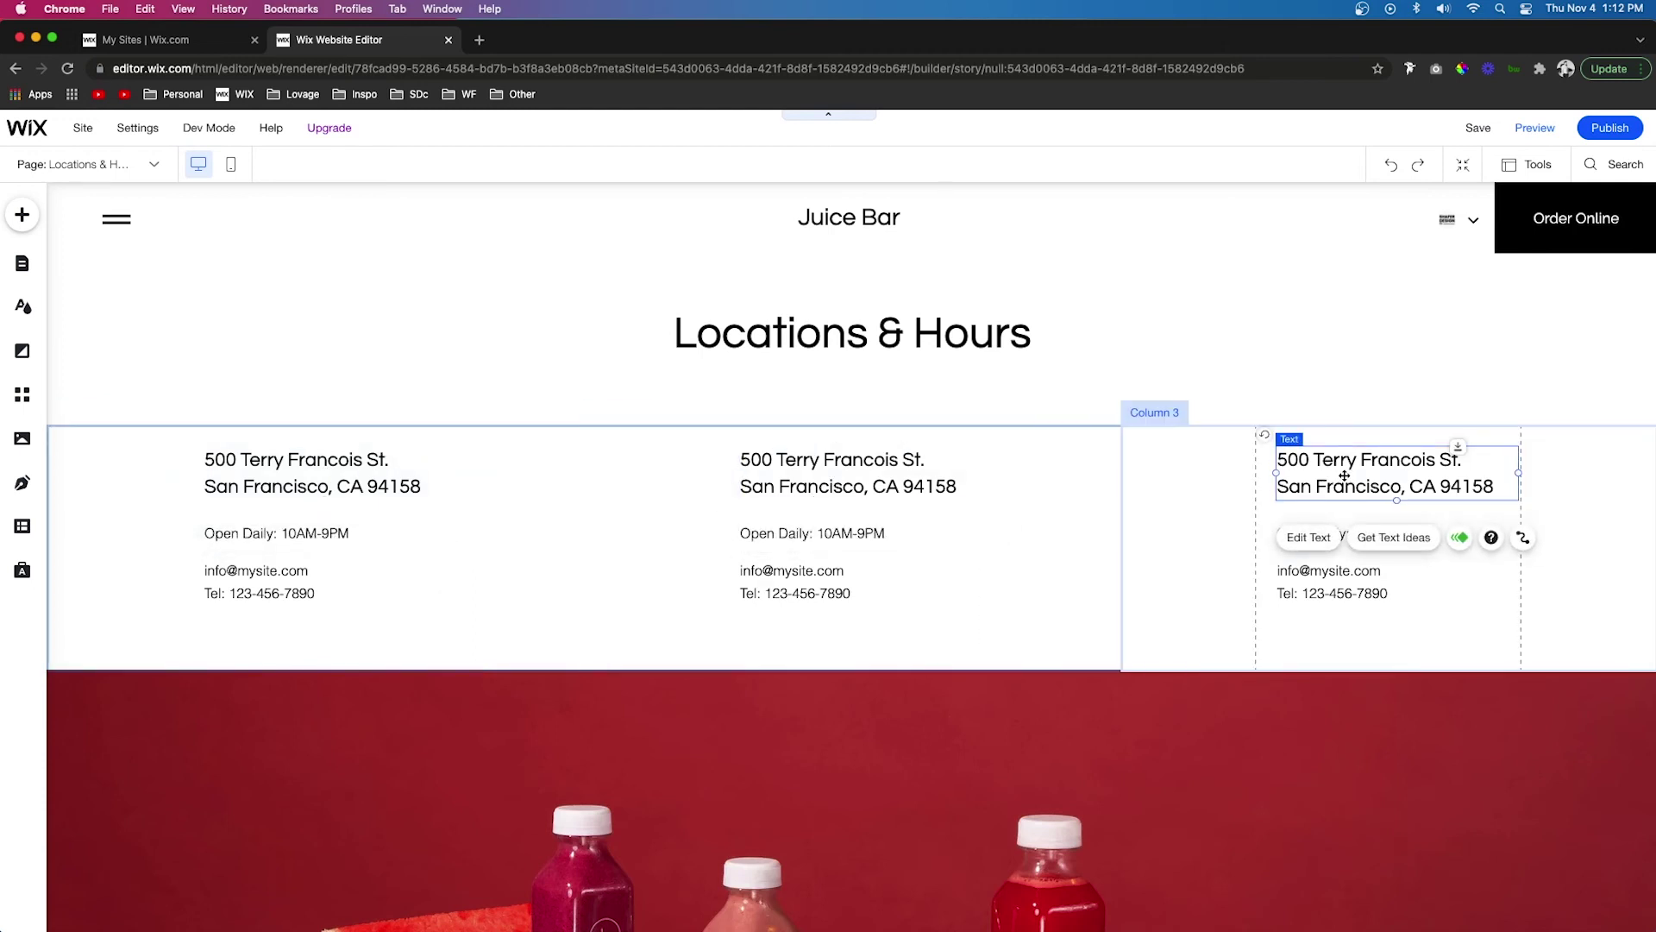
mouse_move(212, 44)
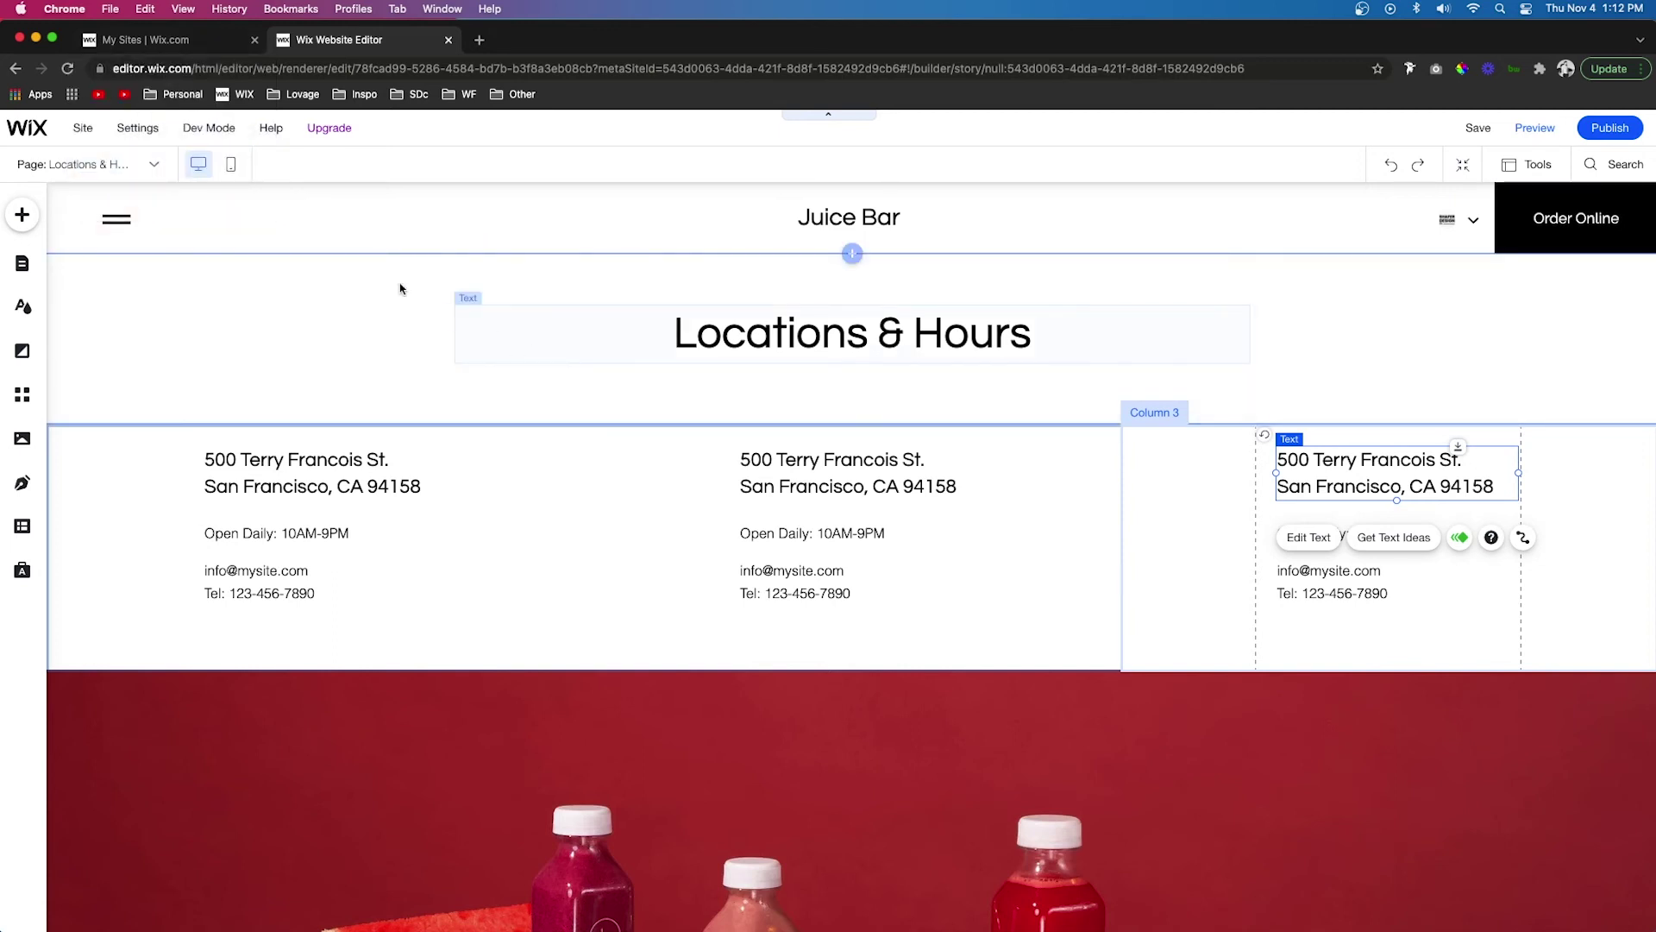
left_click(159, 45)
- Copy the green-text Locations & Hours strip from Site History New and return to the restored site
mouse_move(423, 530)
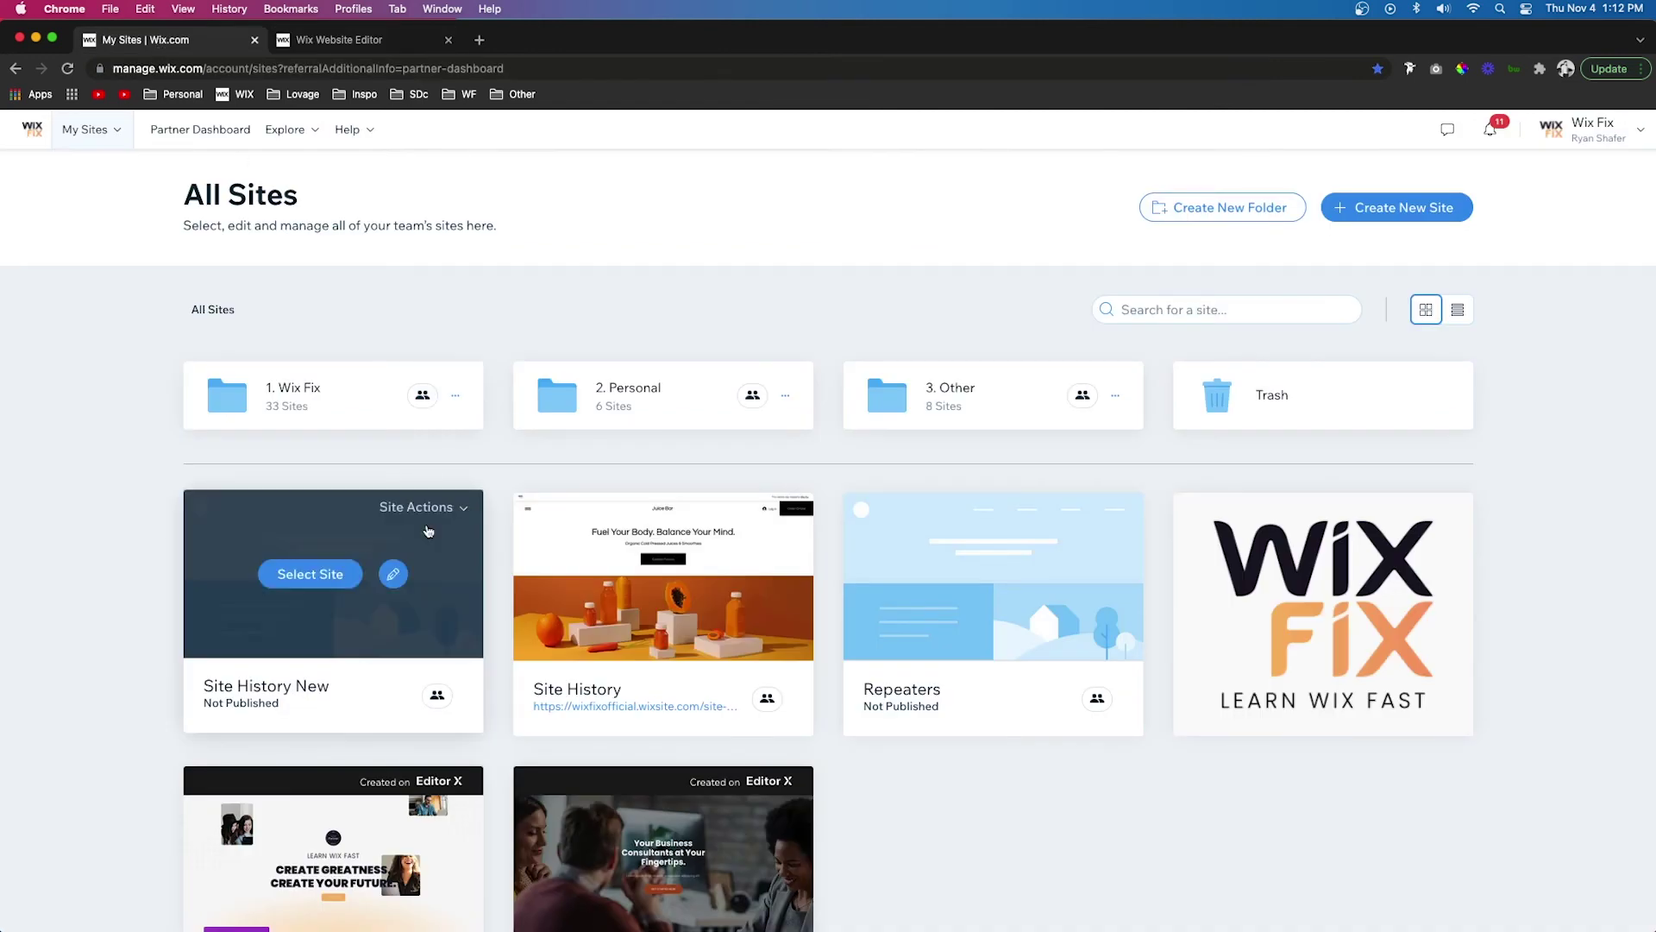
left_click(394, 576)
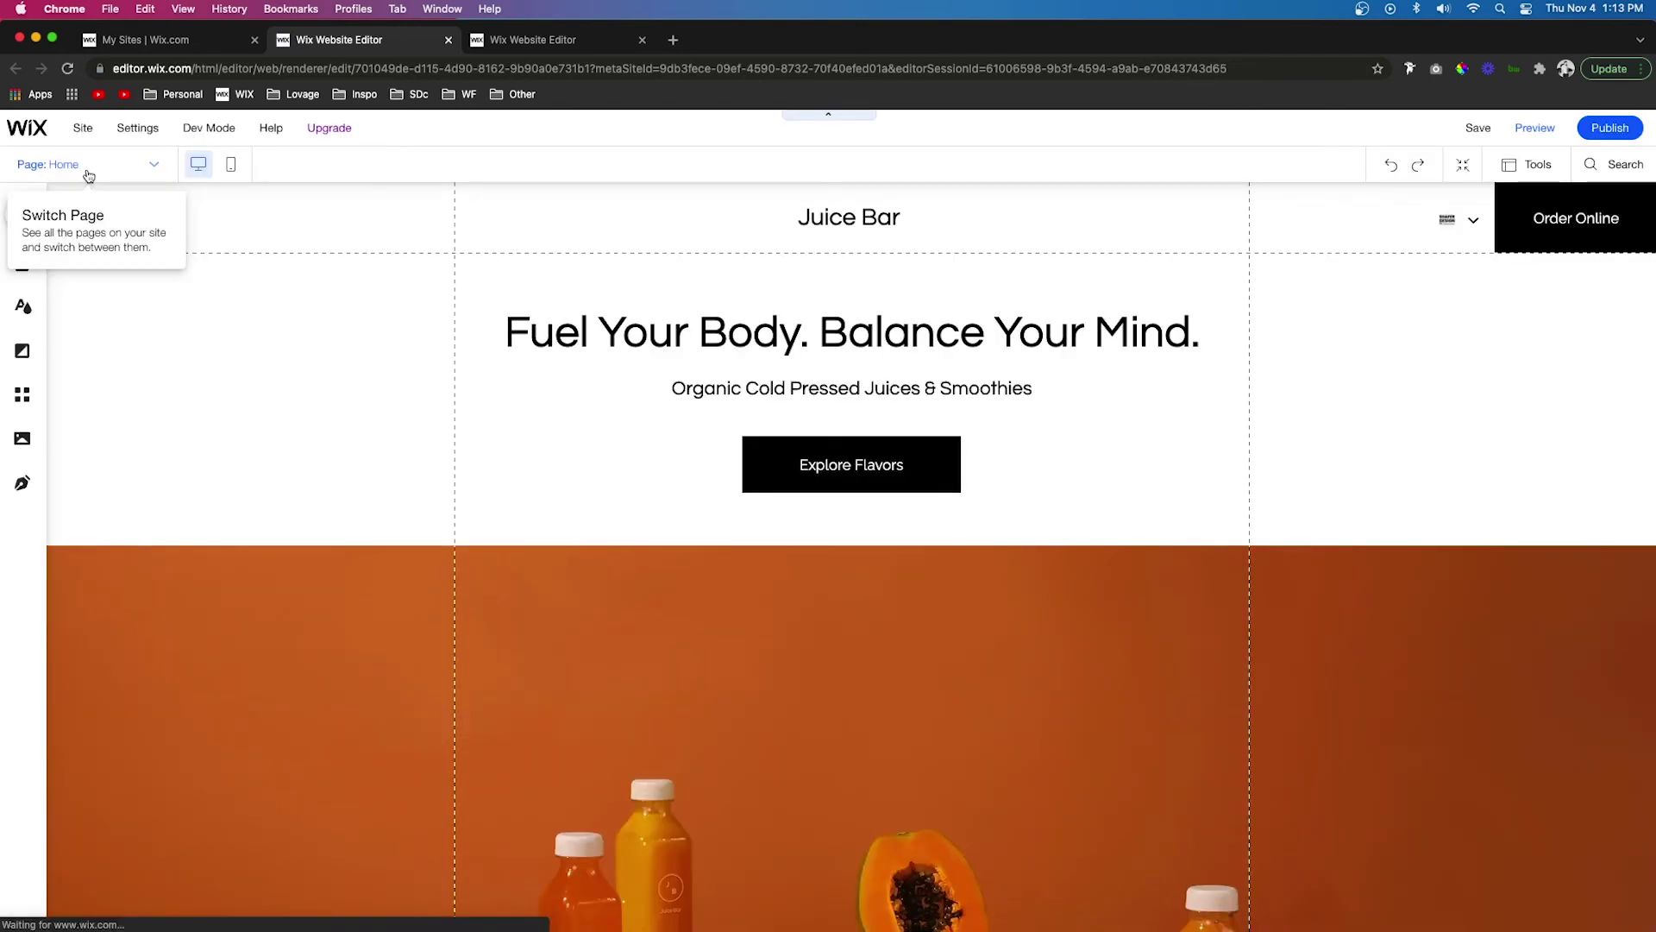
left_click(89, 172)
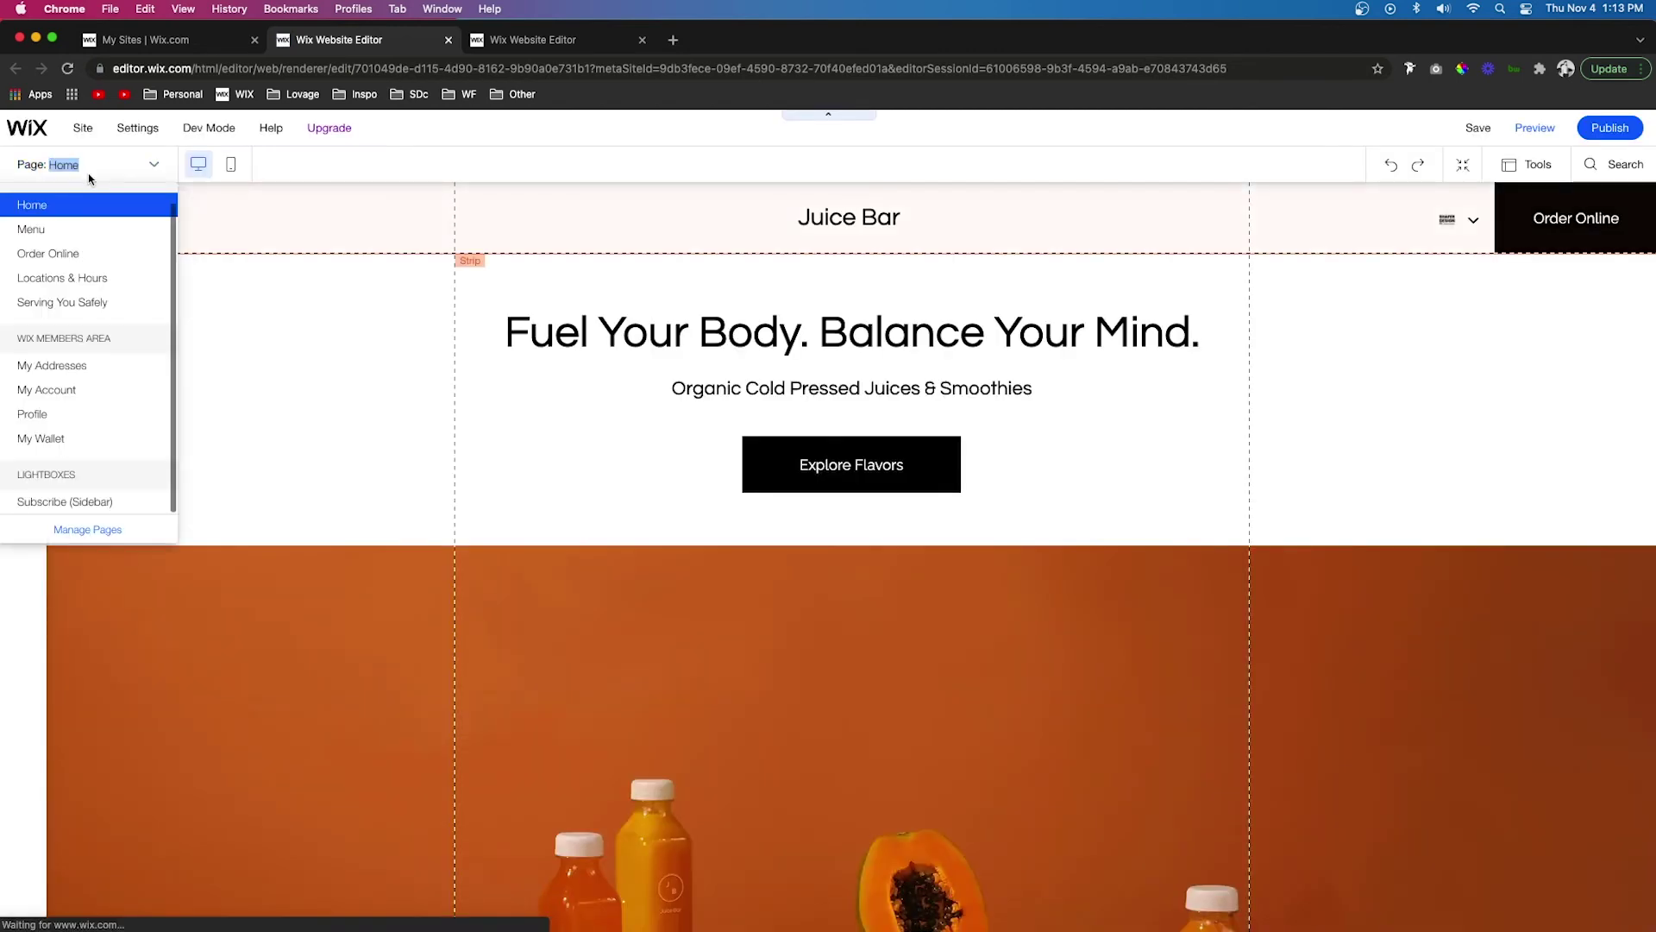
left_click(97, 280)
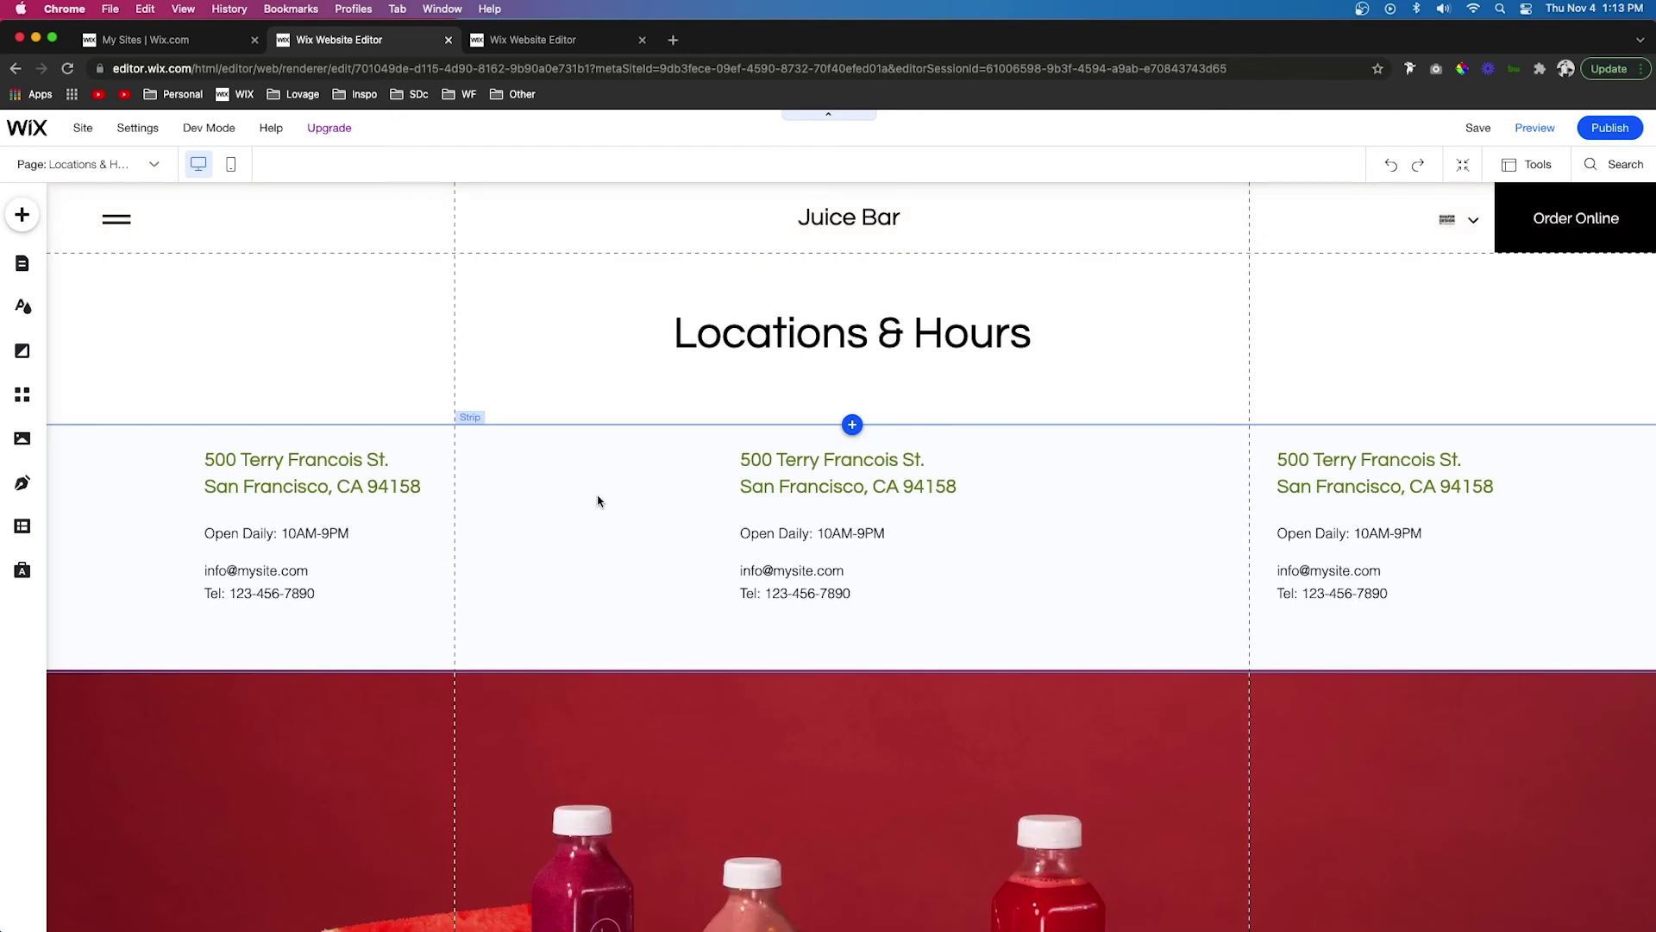
left_click(597, 496)
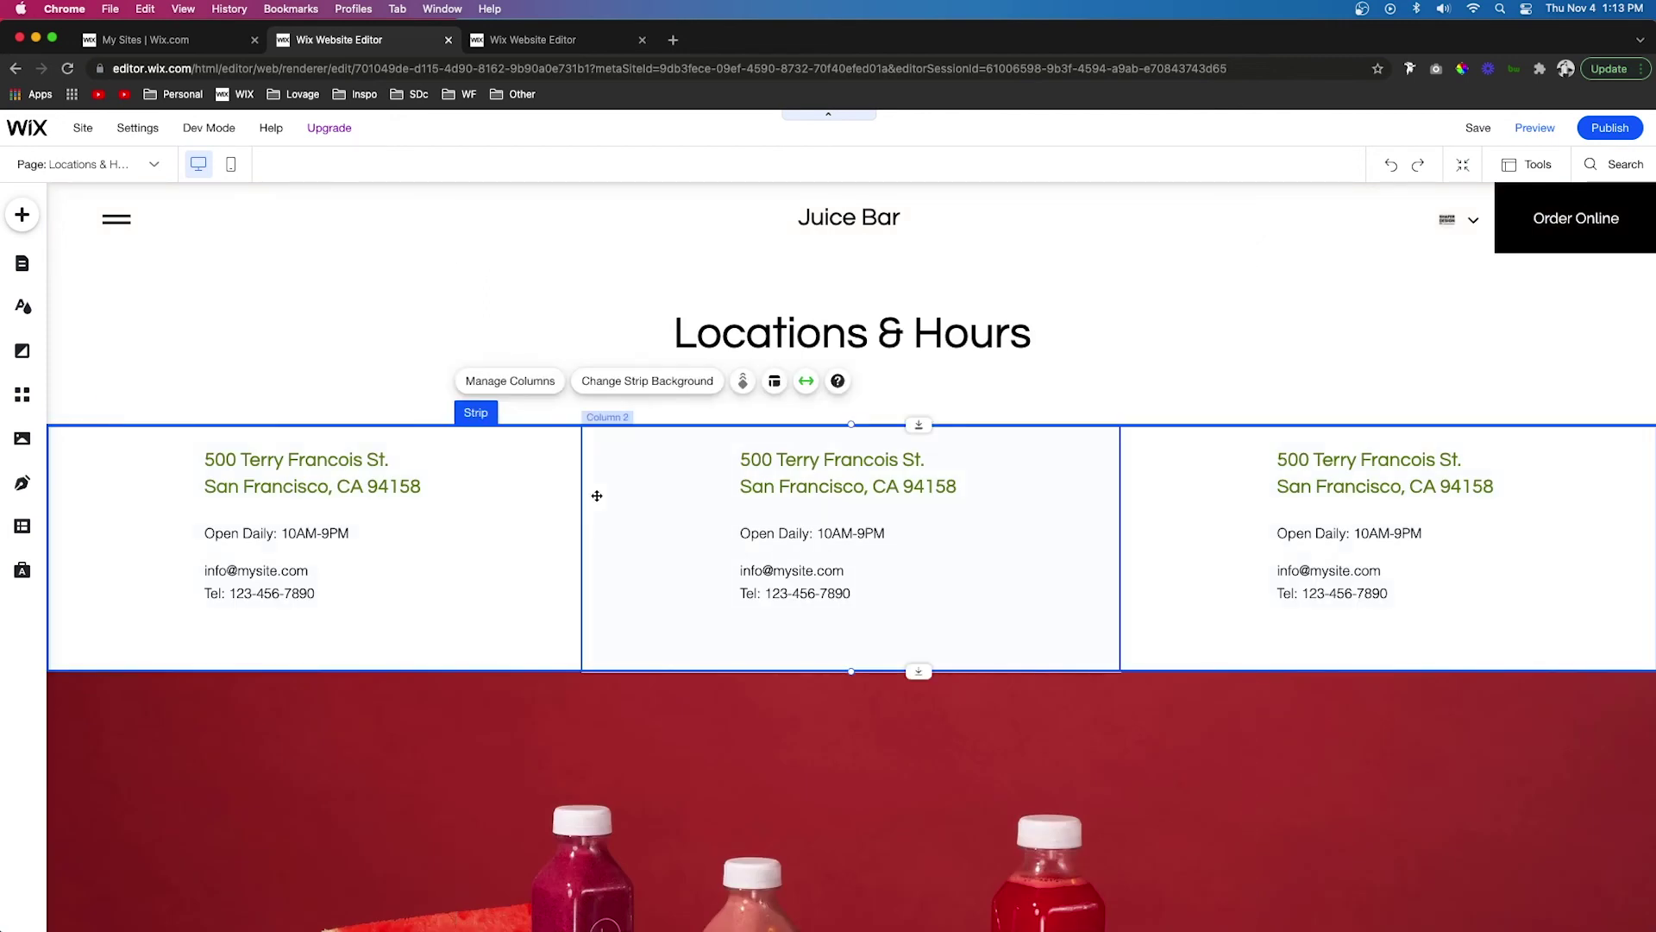
right_click(597, 496)
left_click(643, 423)
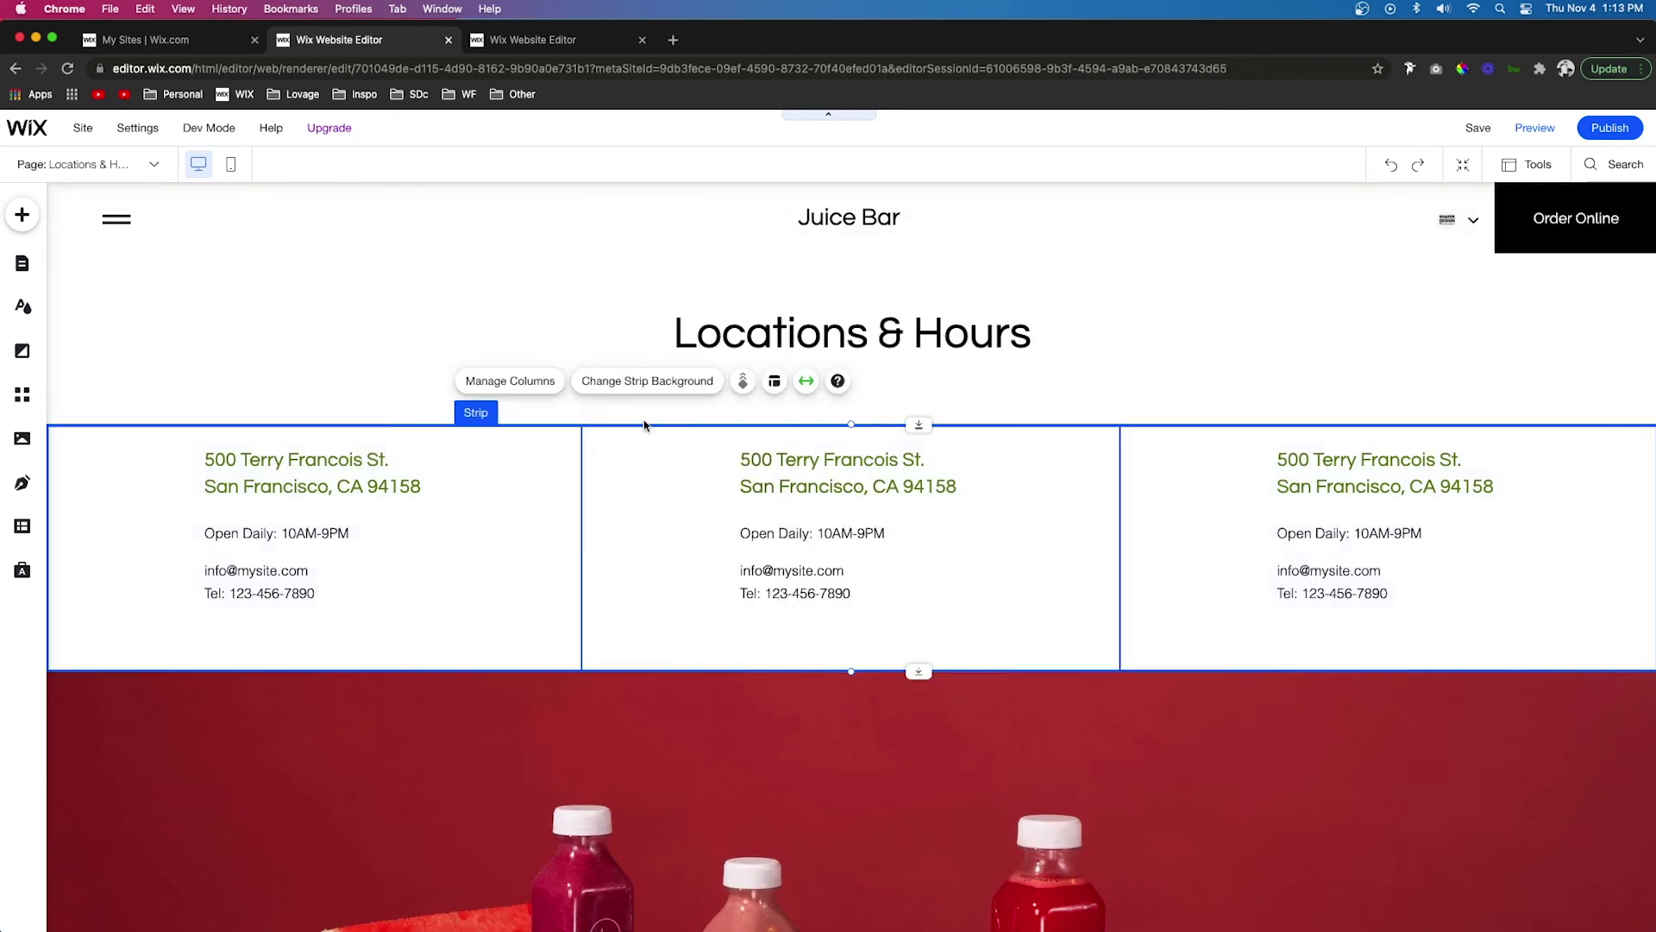
left_click(524, 40)
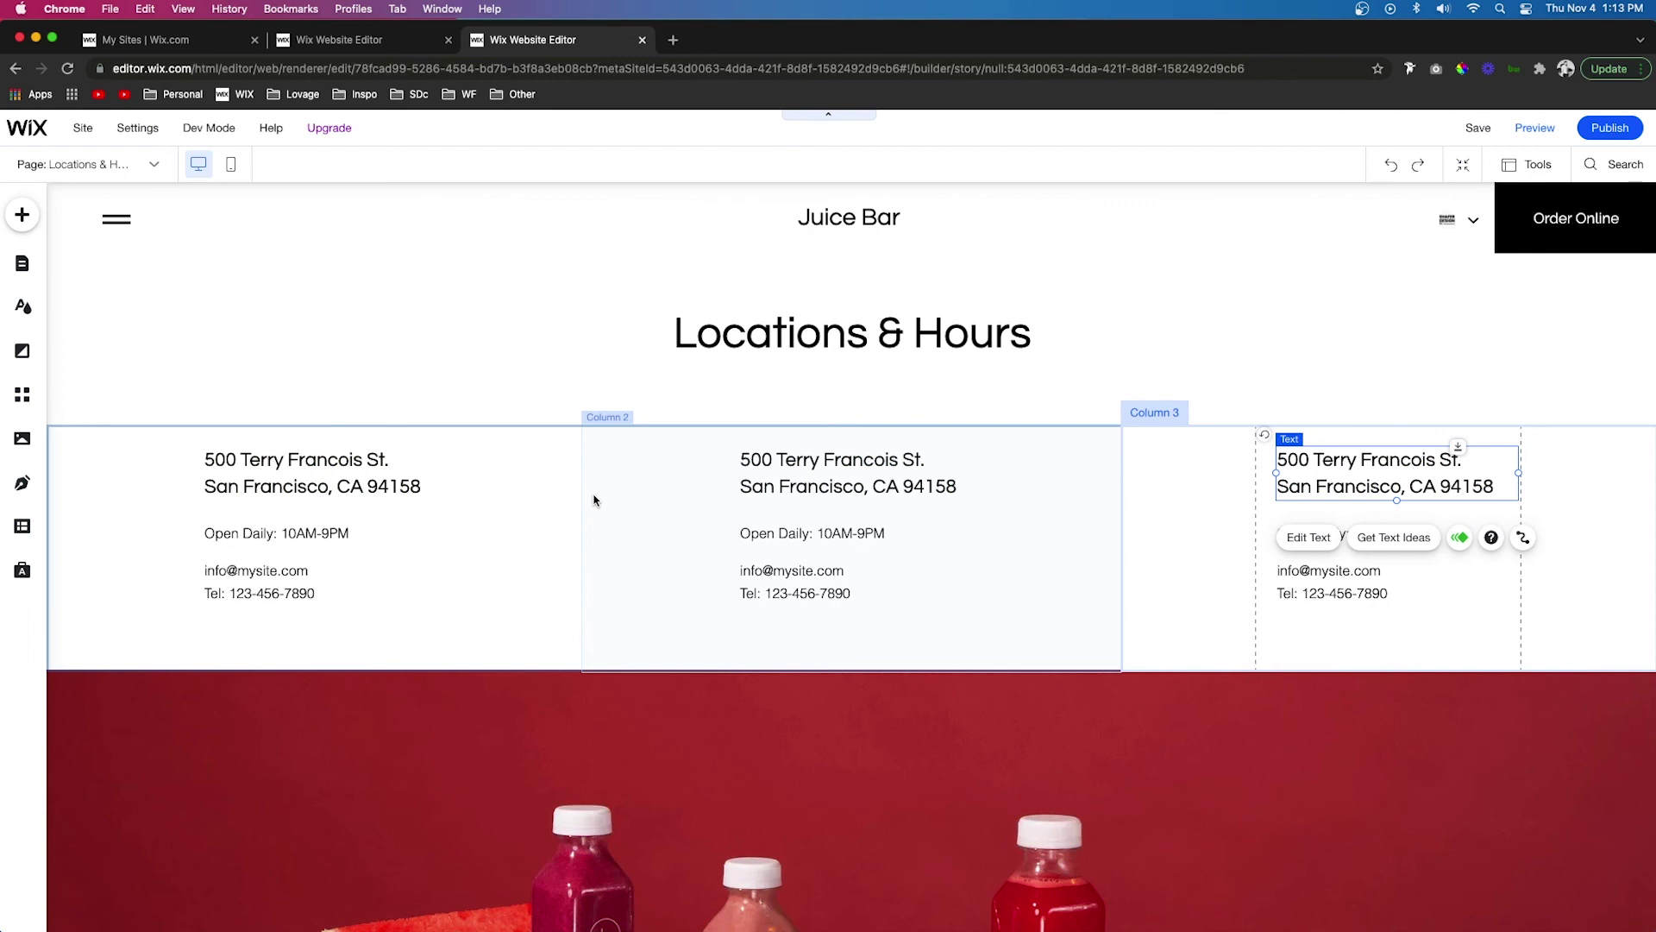
- Replace the black-text Locations strip with the pasted green-text strip under the Locations & Hours heading
right_click(597, 496)
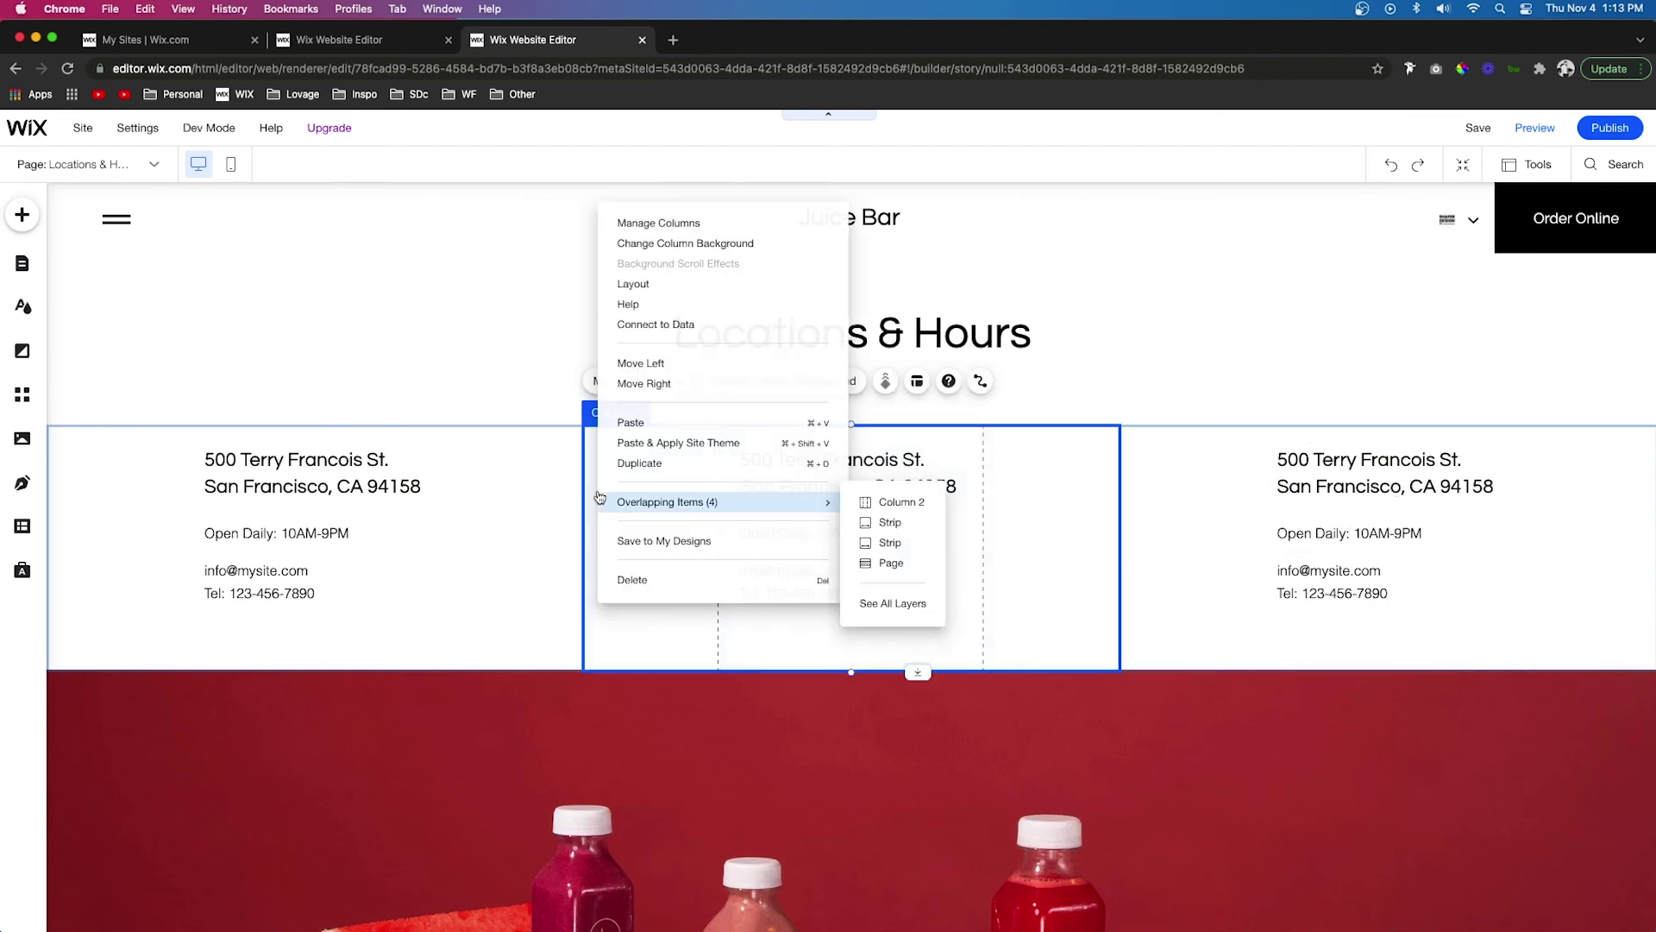
left_click(637, 424)
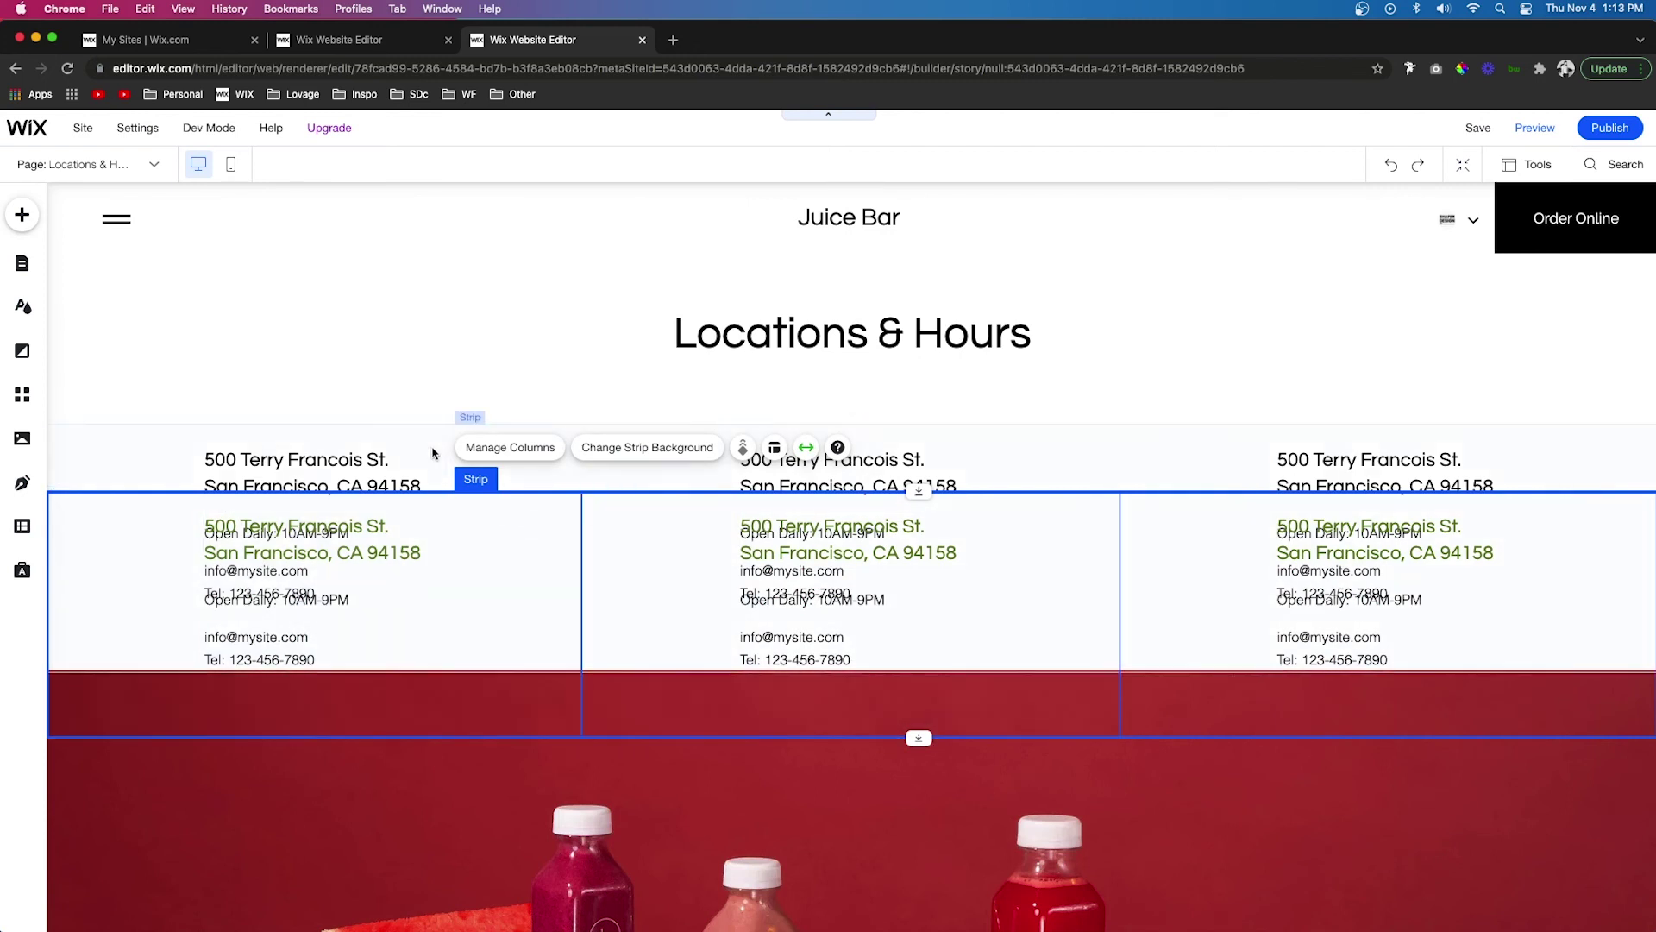
left_click(452, 434)
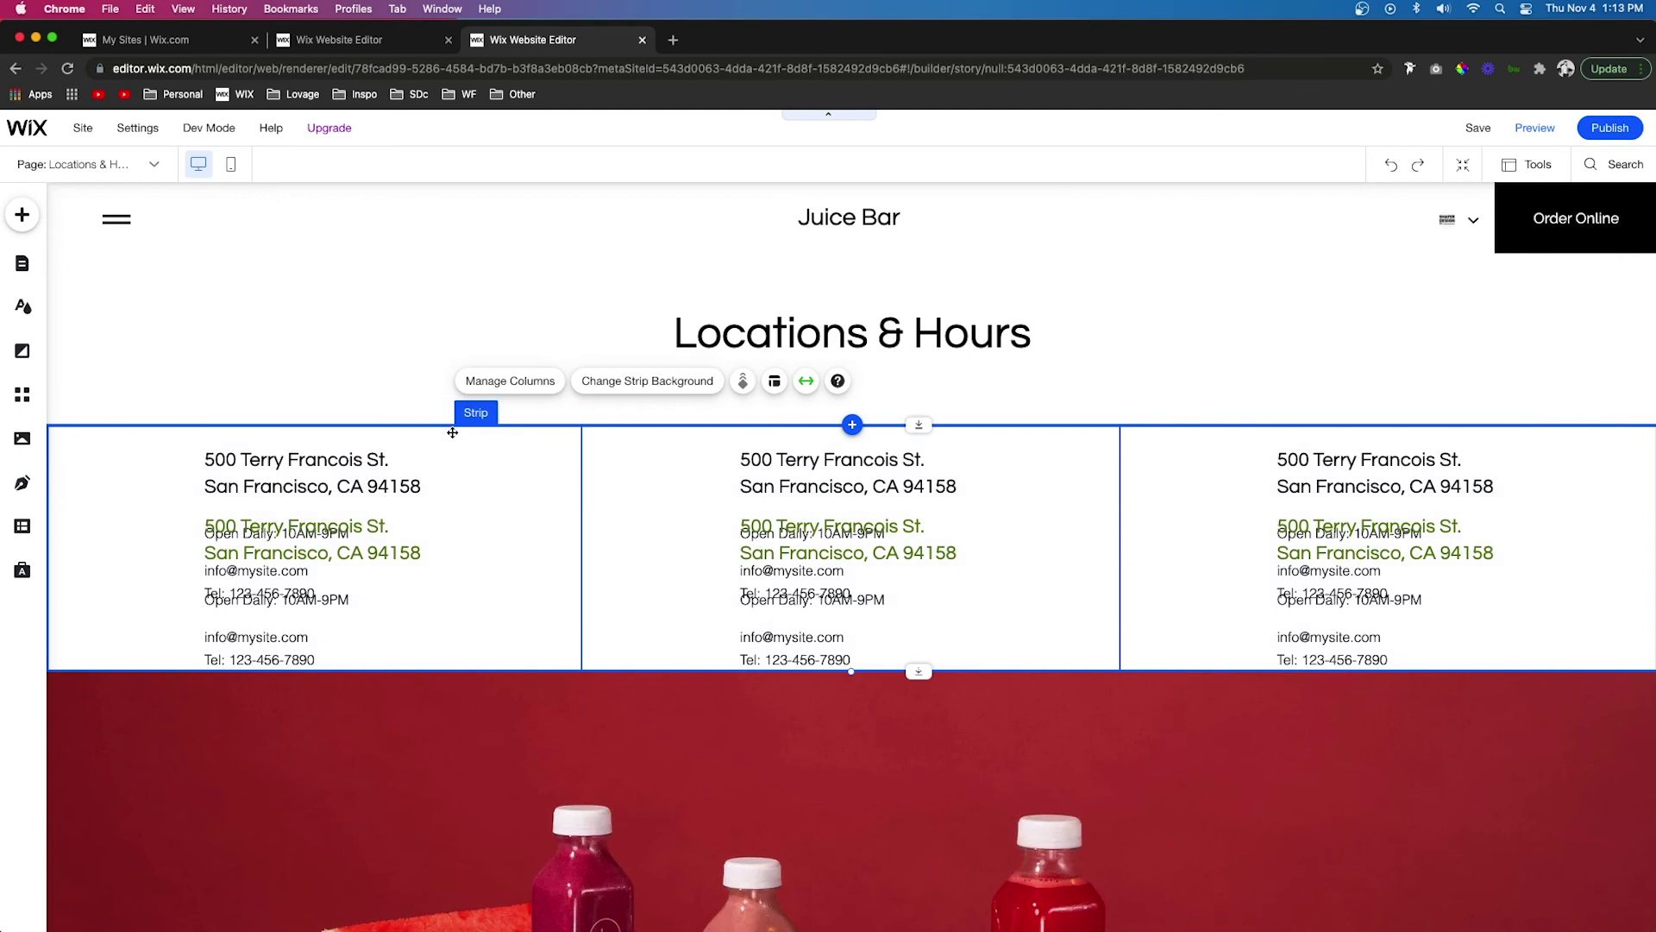
key("Delete")
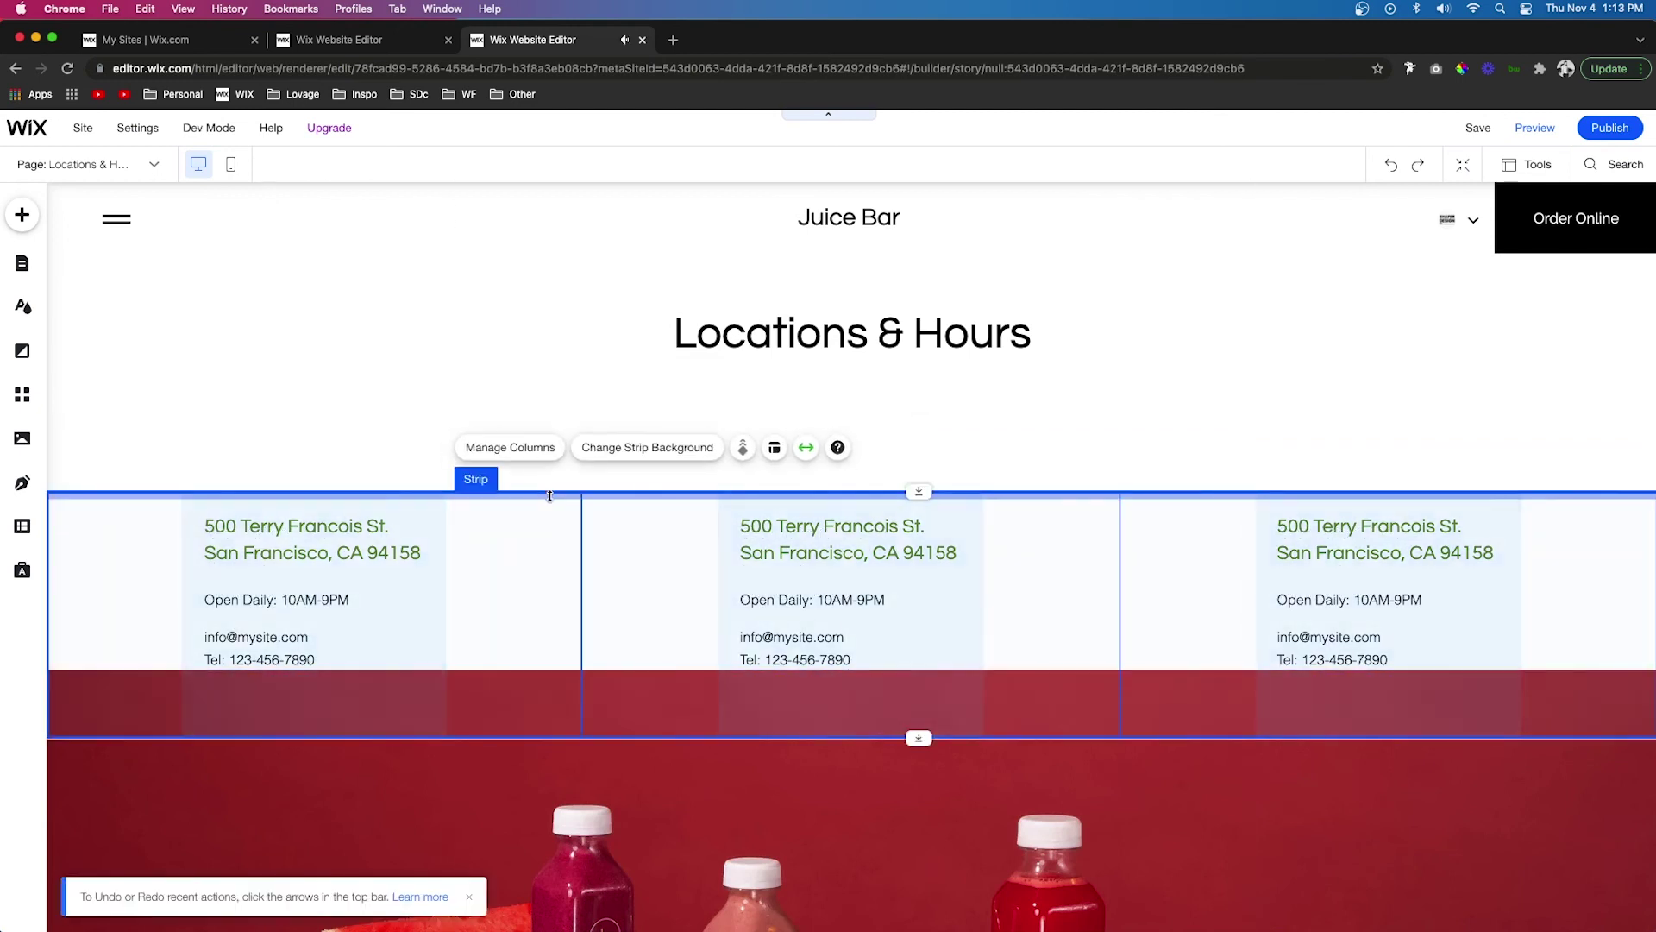
left_click_drag(540, 522, 543, 458)
left_click(910, 720)
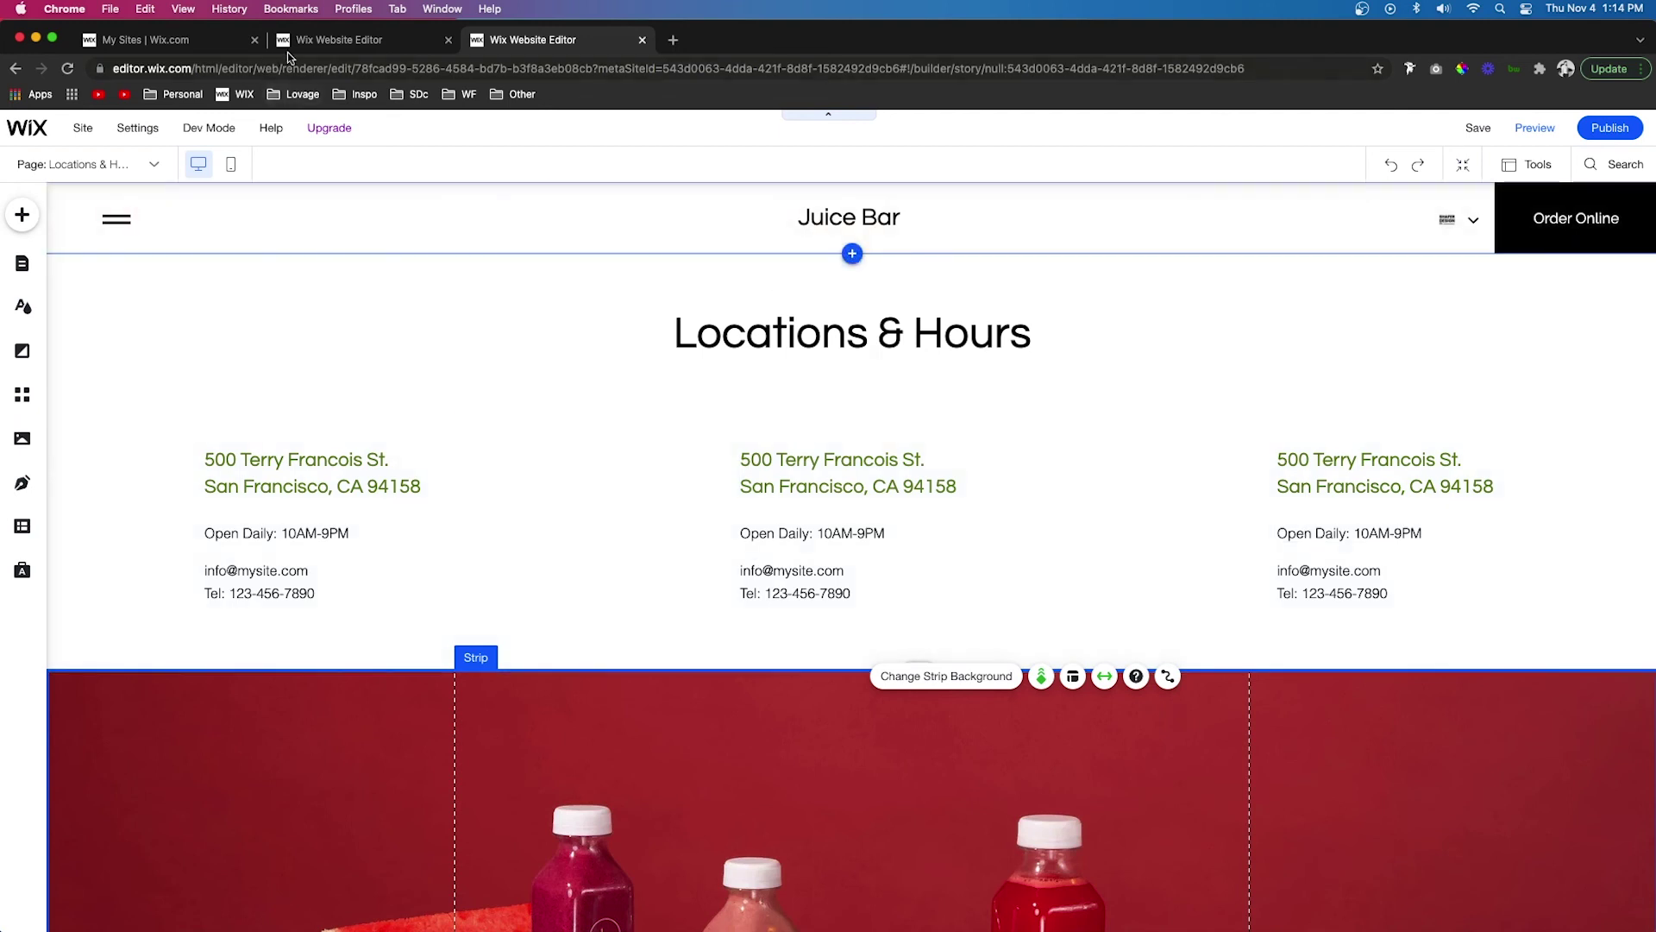
- Close the Site History New editor and move that duplicate site to Trash
left_click(314, 40)
left_click(526, 39)
key("super+w")
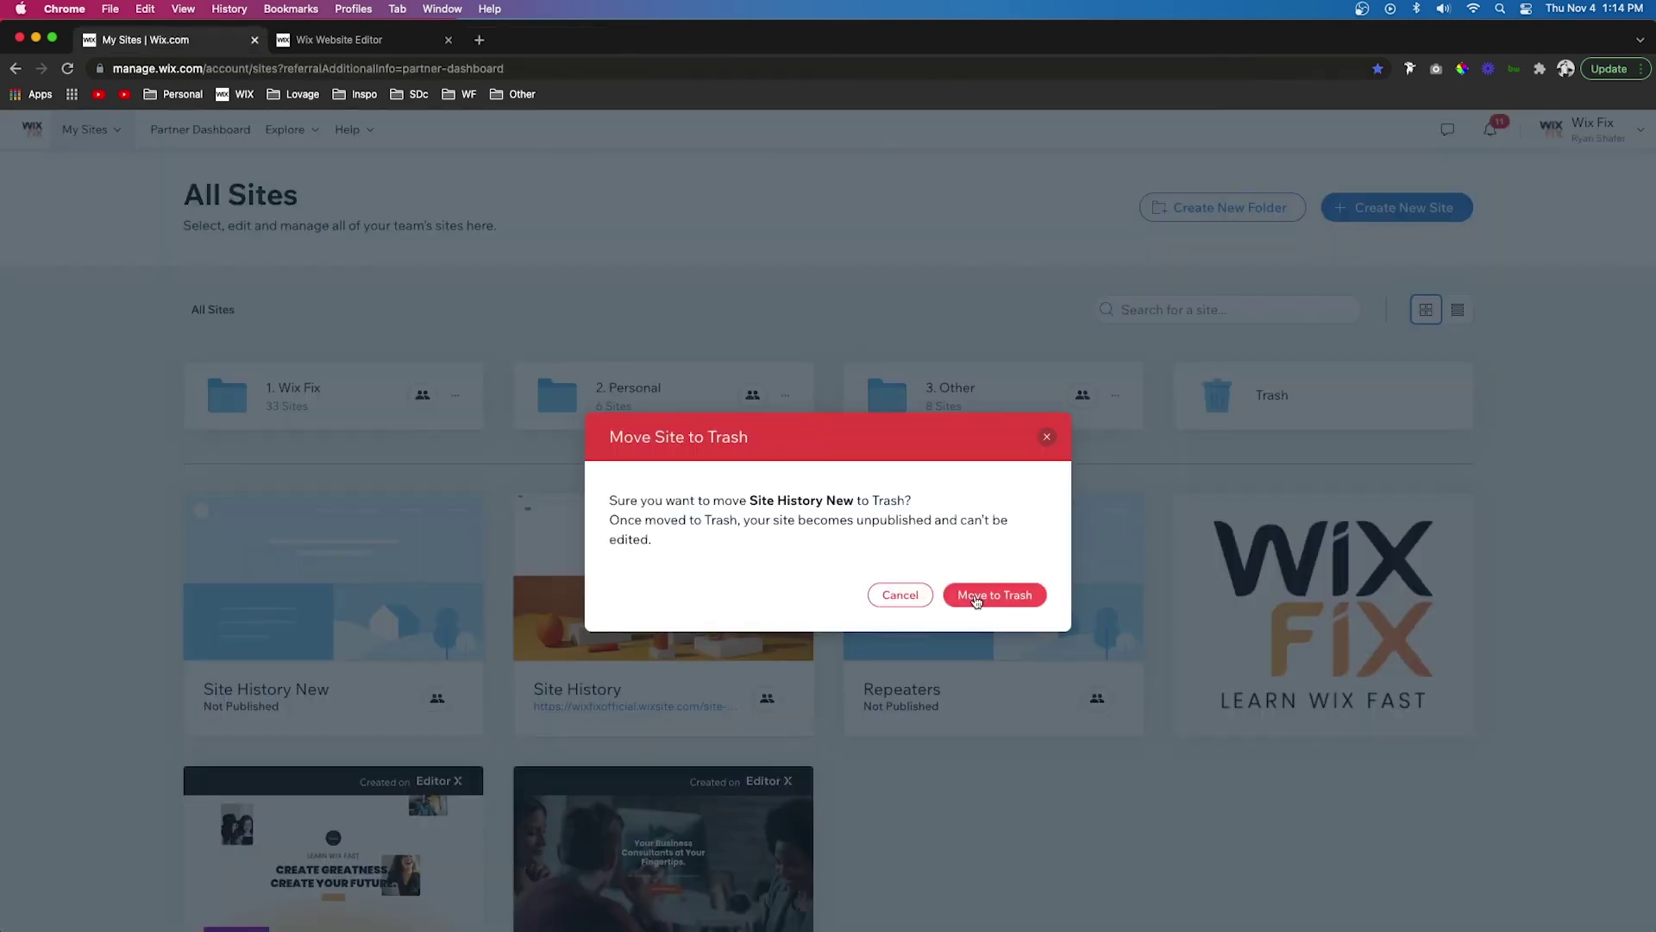
left_click(980, 596)
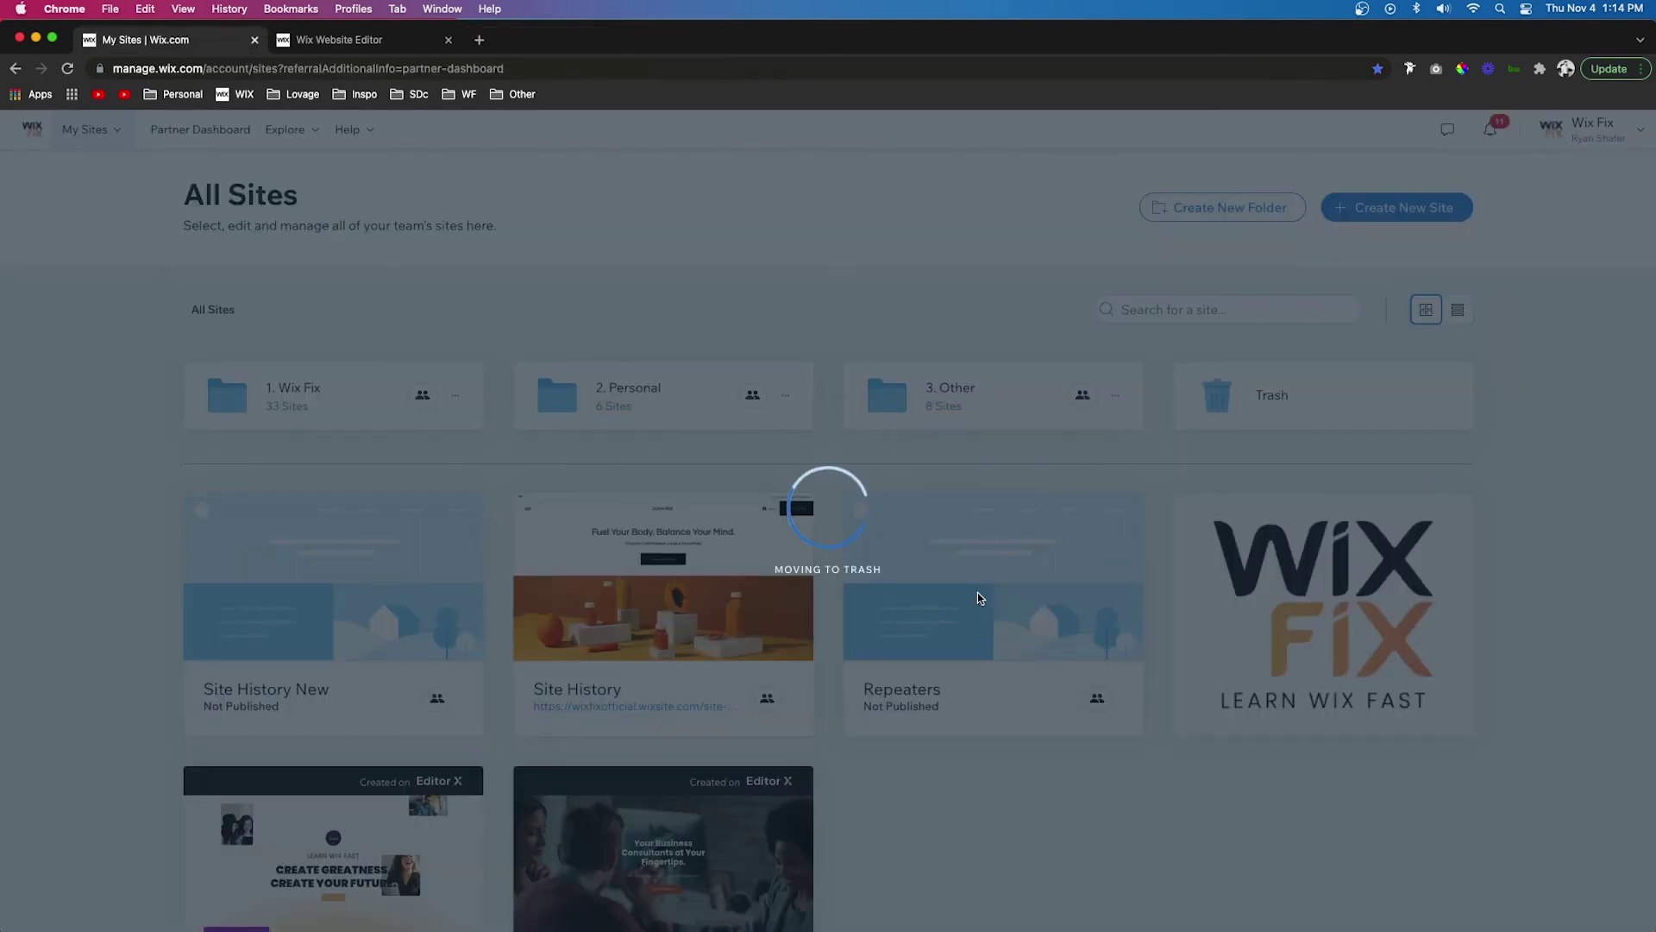
key("ctrl+Tab")
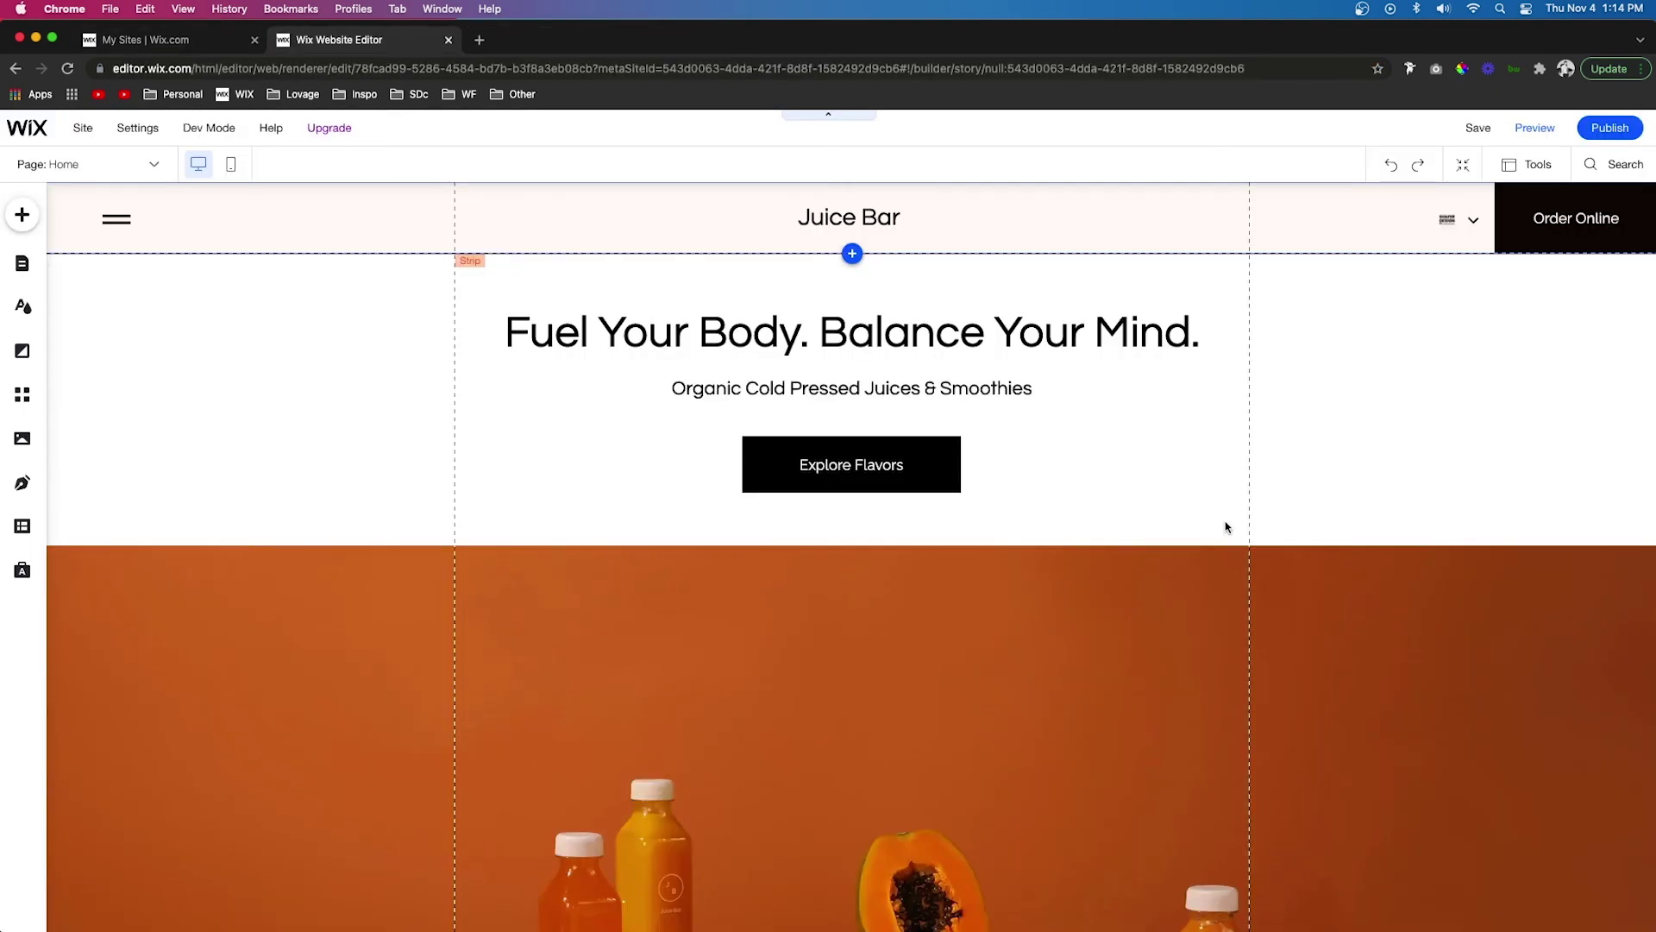